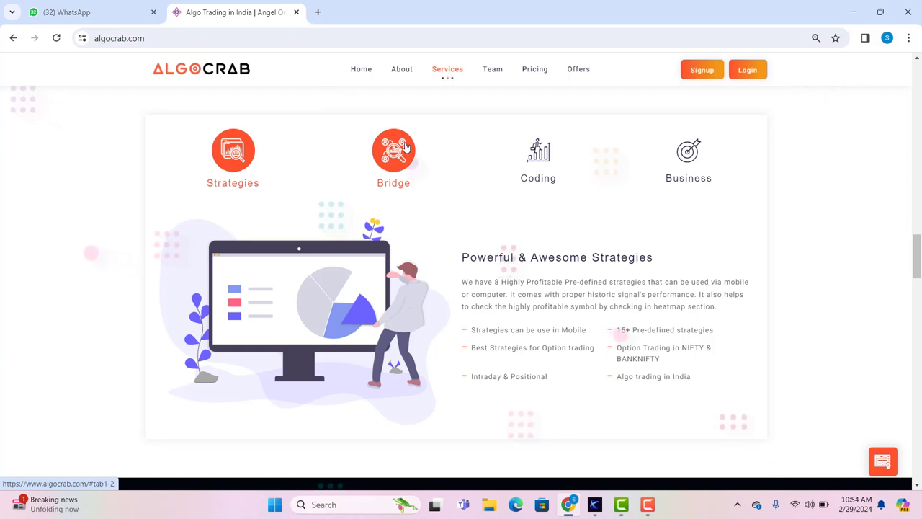
View the Coding and Business service descriptions on the AlgoCrab website.
click(548, 155)
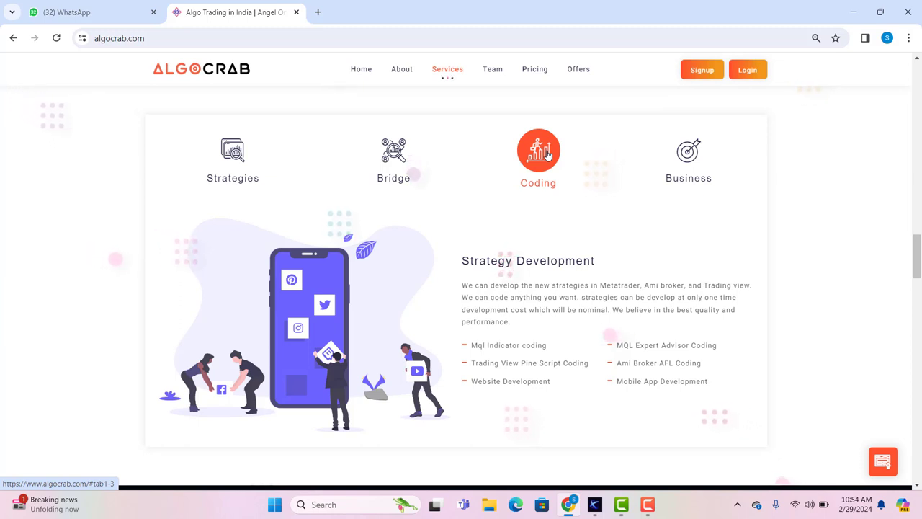
click(683, 162)
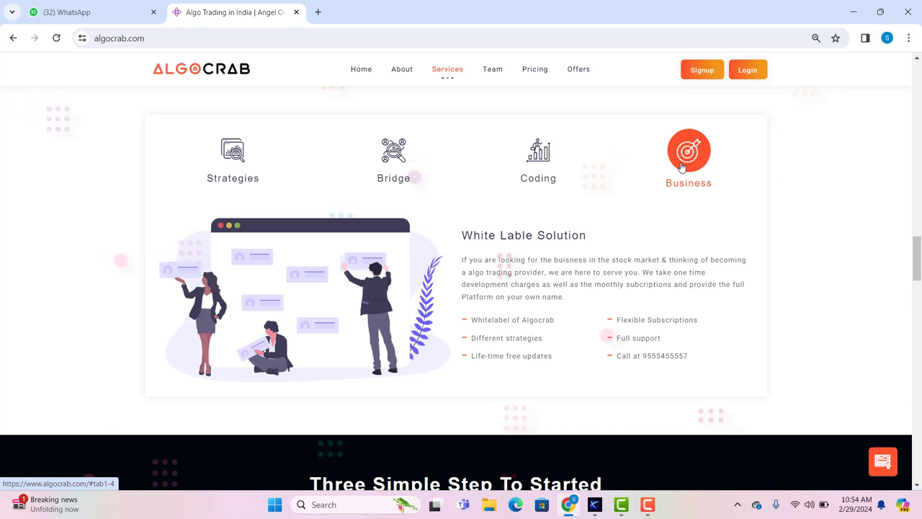
Log in to the AlgoCrab account with the saved e-mail address and the account password.
click(749, 69)
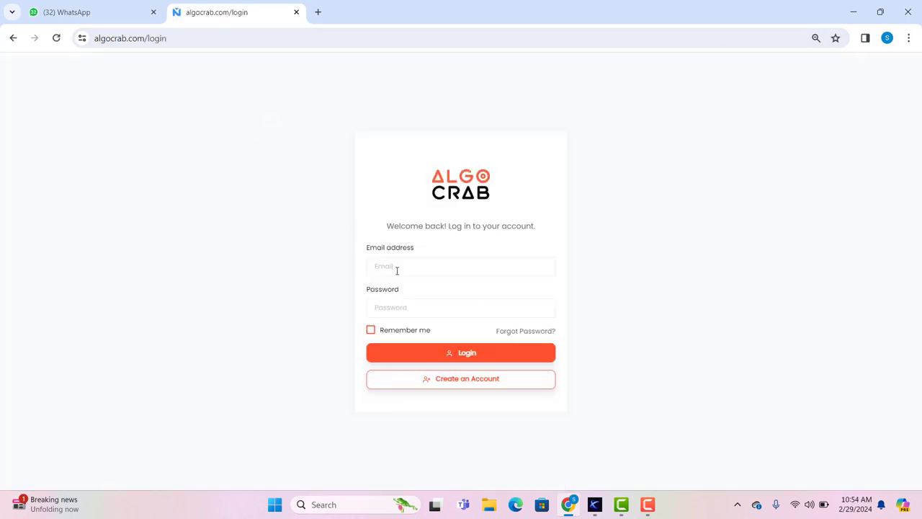
click(397, 270)
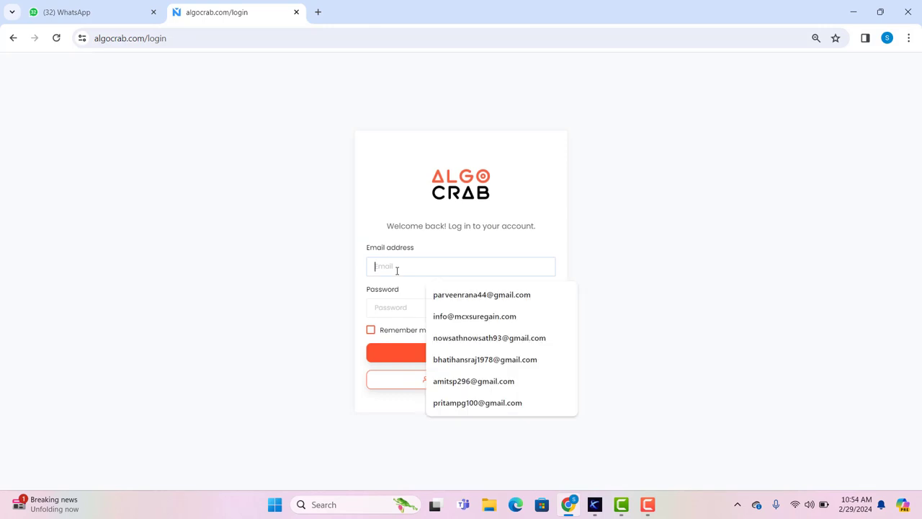
click(468, 295)
click(405, 307)
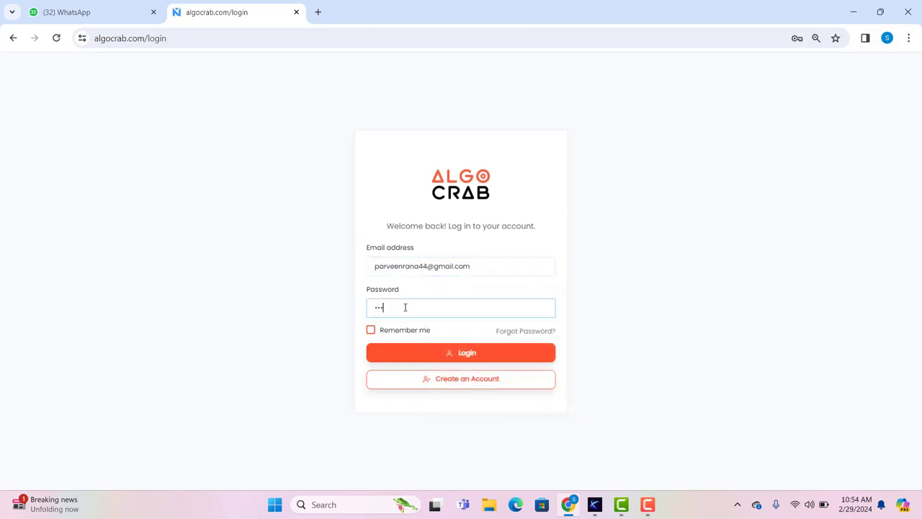
key(Return)
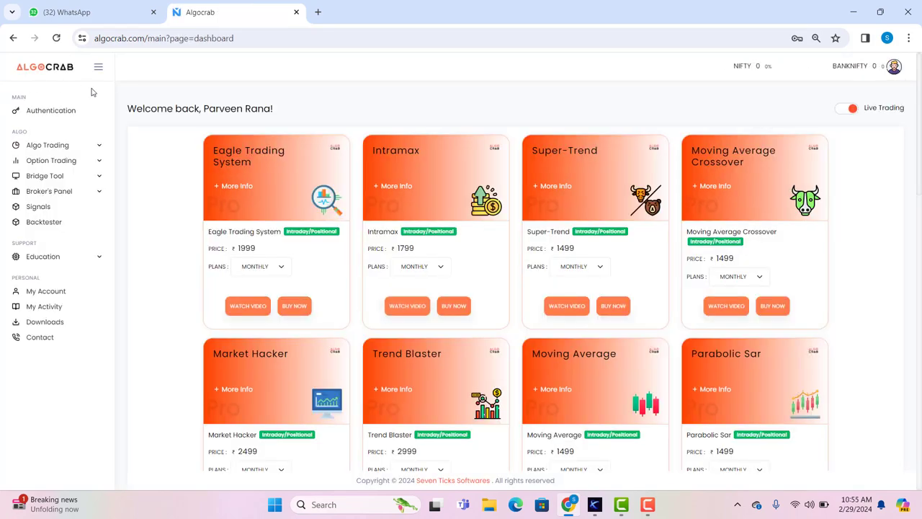
Open the broker authentication page and validate the Angel Broking access token.
click(61, 113)
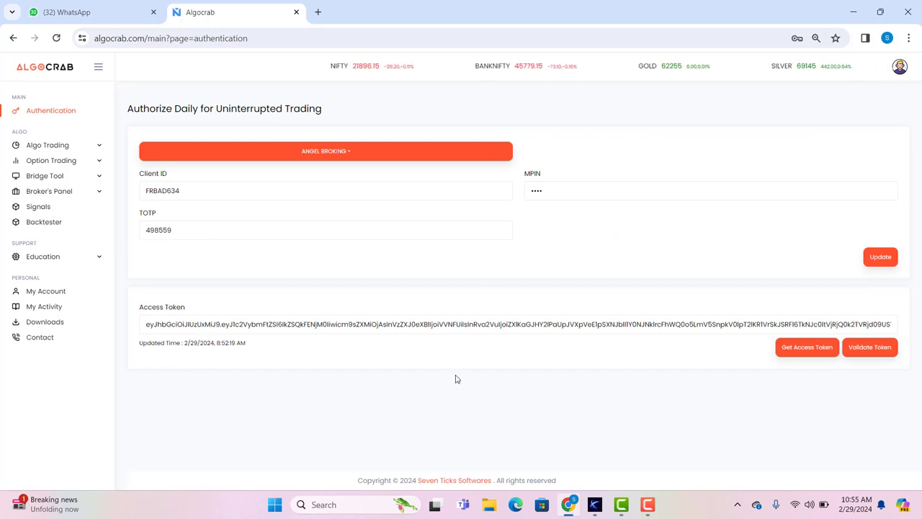
click(883, 348)
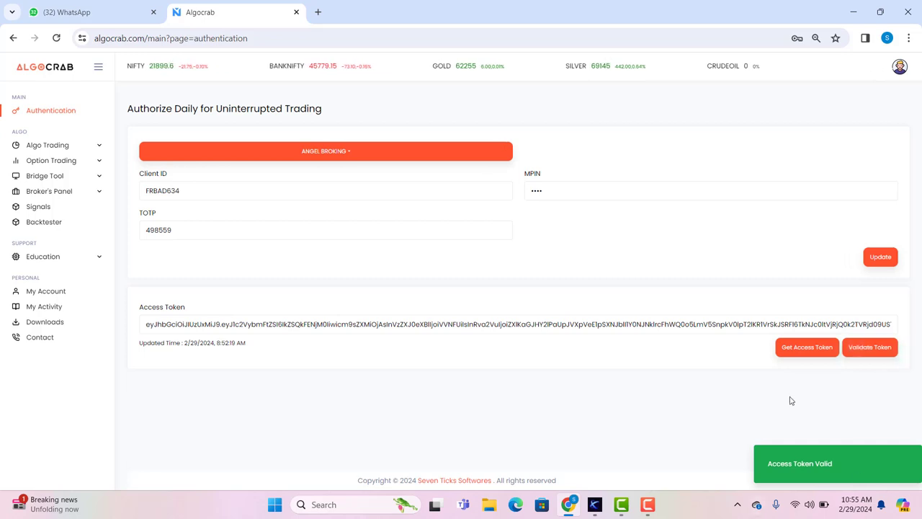
Look through the list of supported brokers on the authentication page, leaving Angel Broking selected.
click(348, 153)
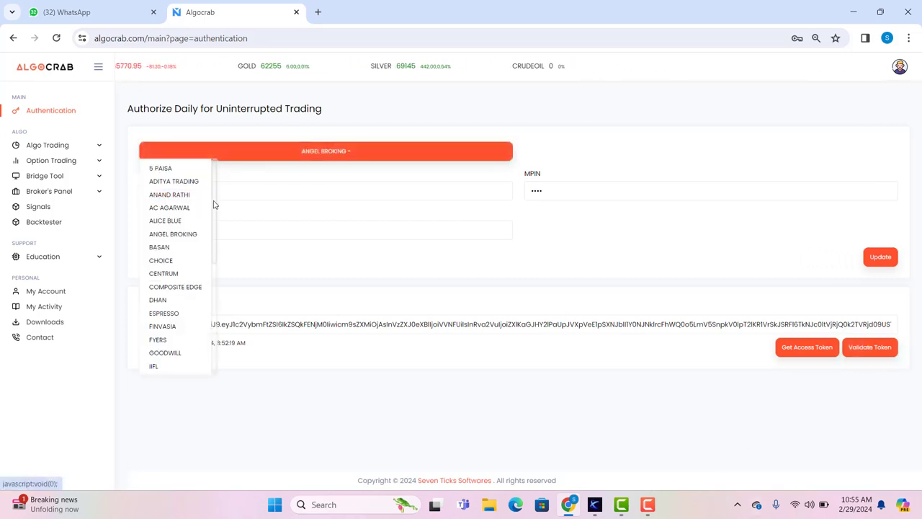
drag(215, 205, 216, 181)
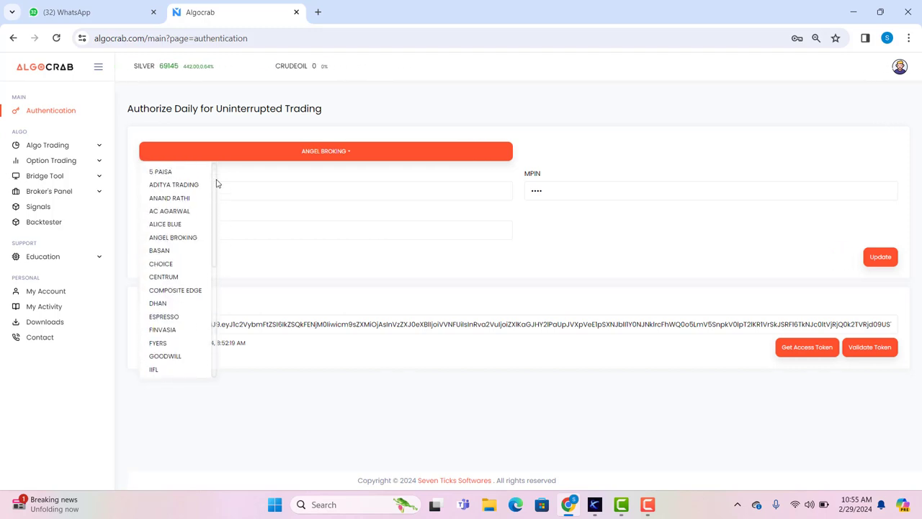
click(440, 110)
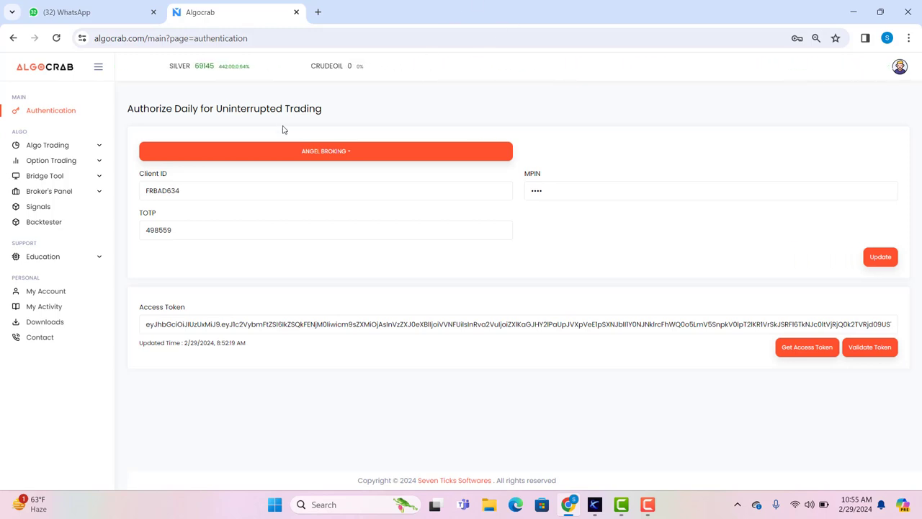
click(344, 150)
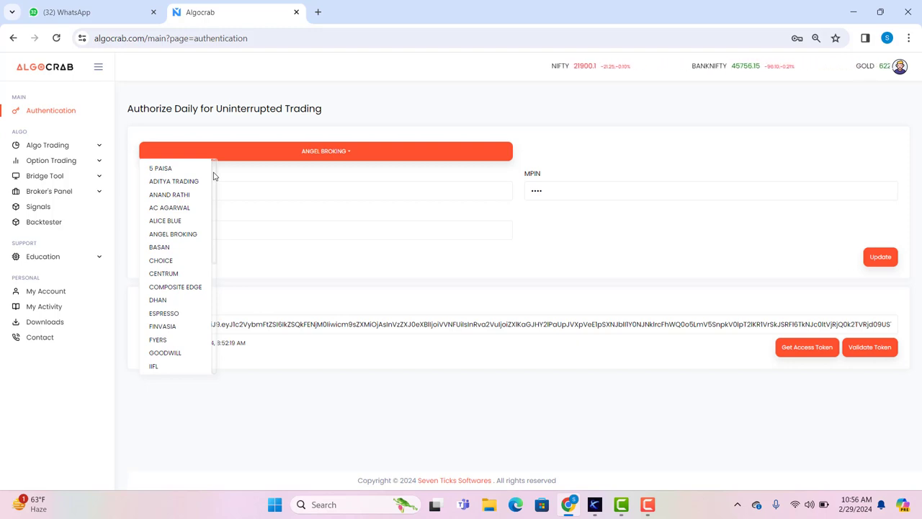
click(392, 96)
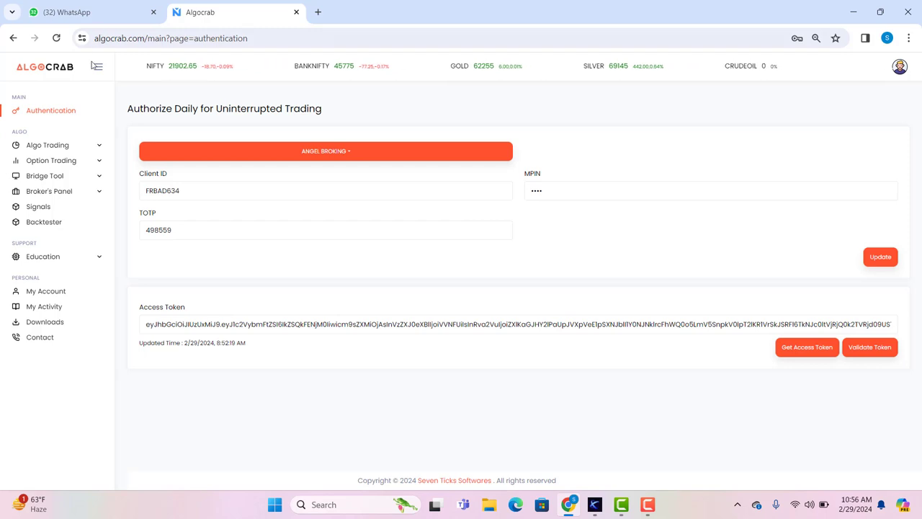
Open the Algo Trading strategies overview and read the Intramax strategy's description.
click(45, 147)
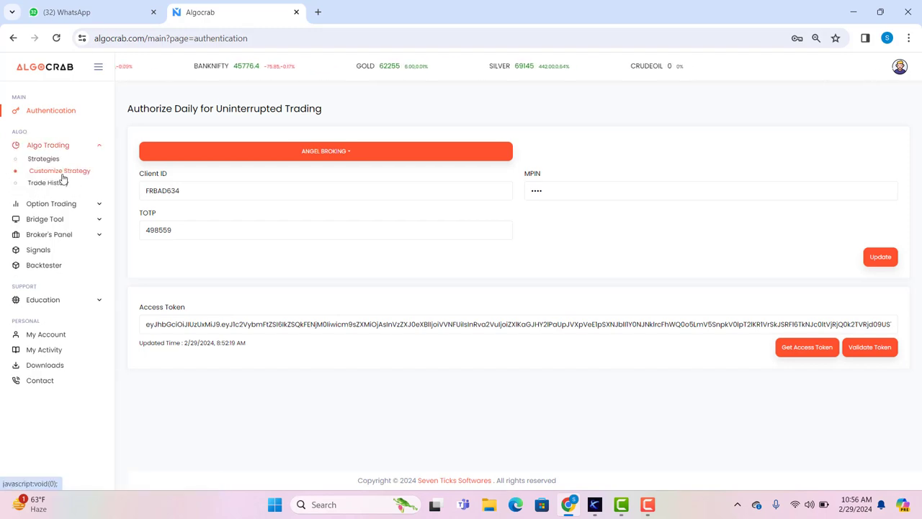
click(60, 171)
click(43, 160)
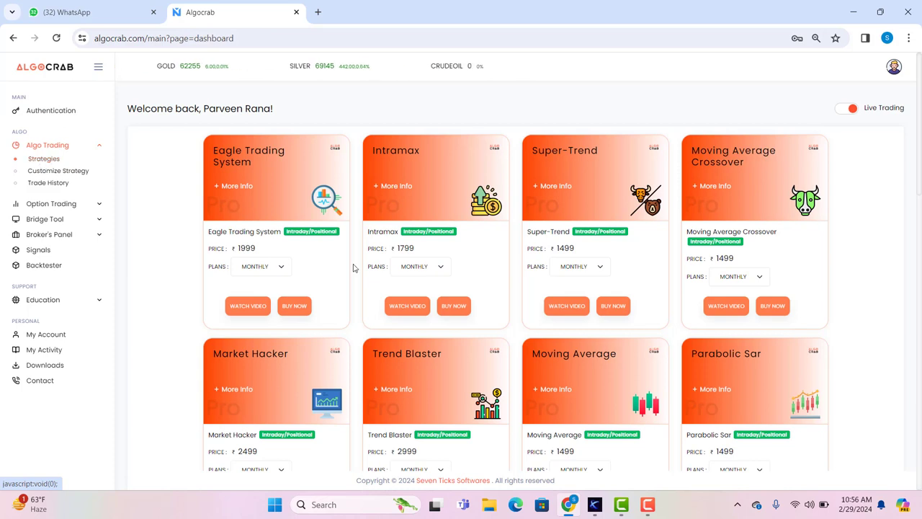
click(406, 187)
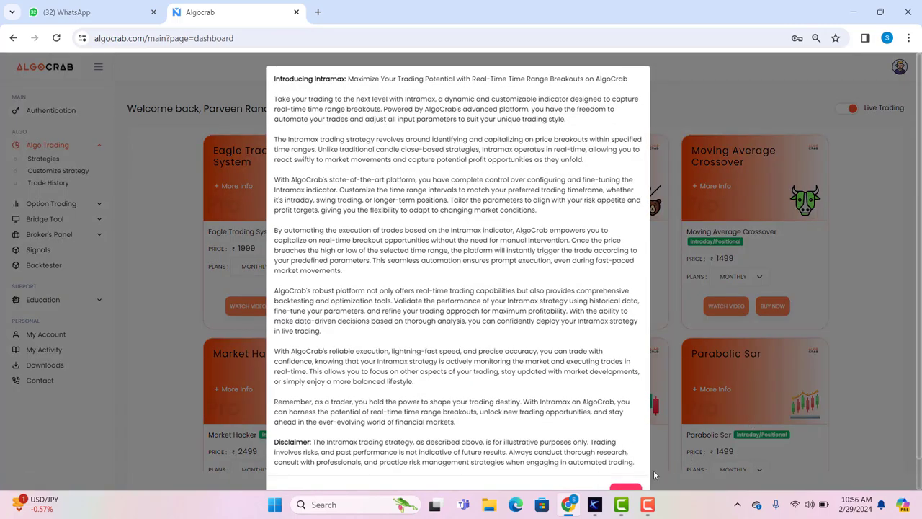
click(626, 488)
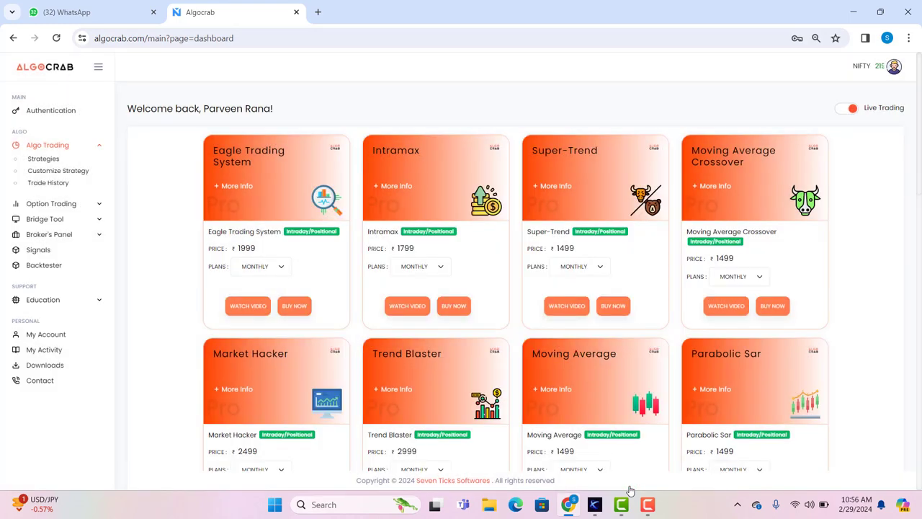
Switch to MetaTrader and examine the 8:45 opening candle on the NIFTY M5 chart with the crosshair.
click(595, 511)
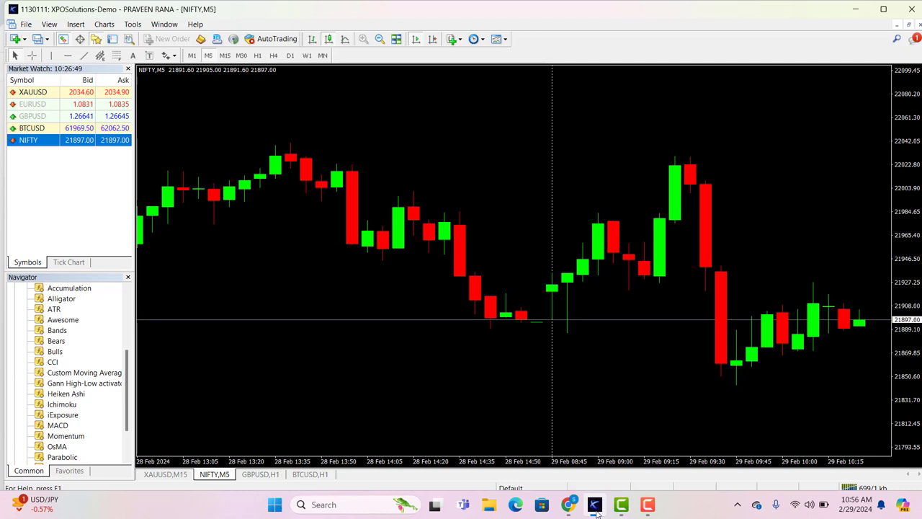
click(31, 57)
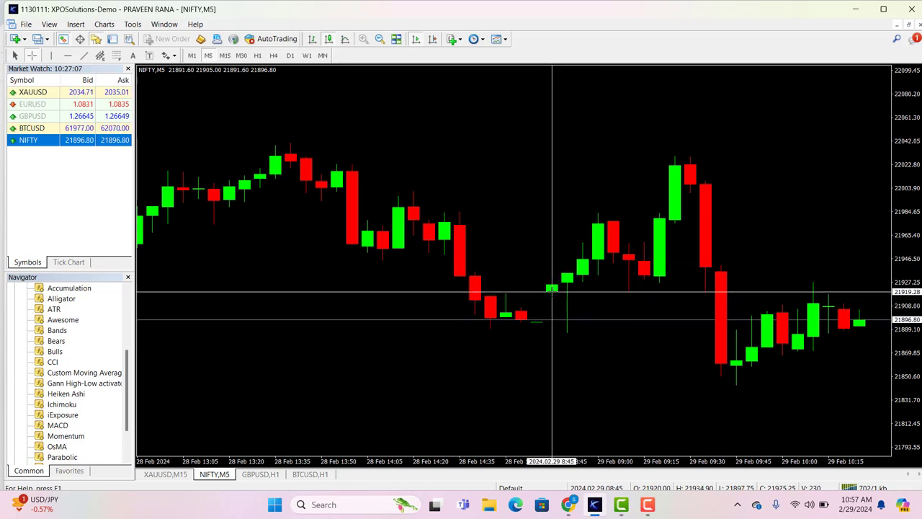
drag(552, 291, 75, 56)
Draw horizontal lines at the opening range's high, about 21959.66, and low, about 21885.21, on the NIFTY M5 chart.
click(75, 56)
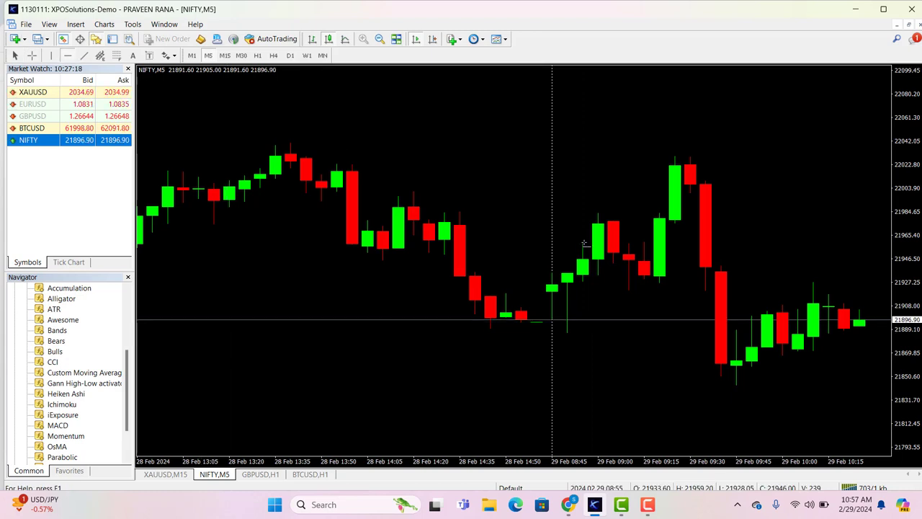
click(584, 244)
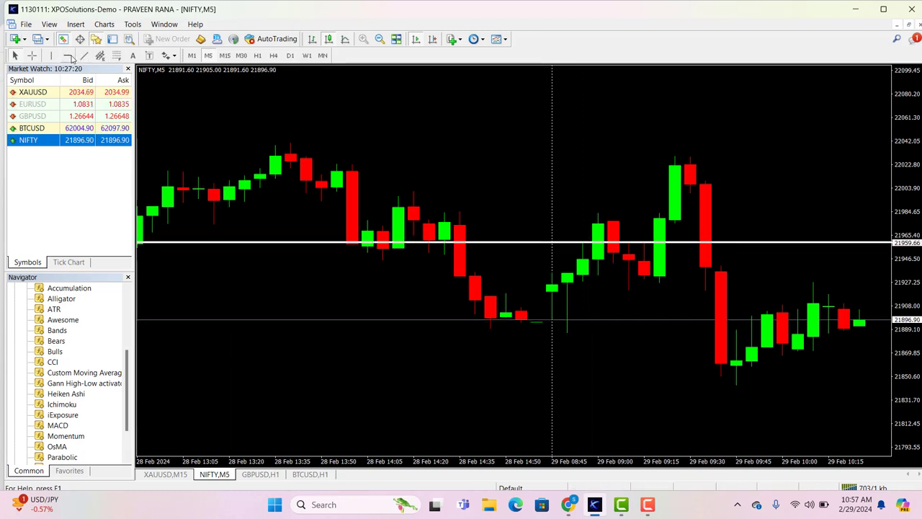
click(69, 56)
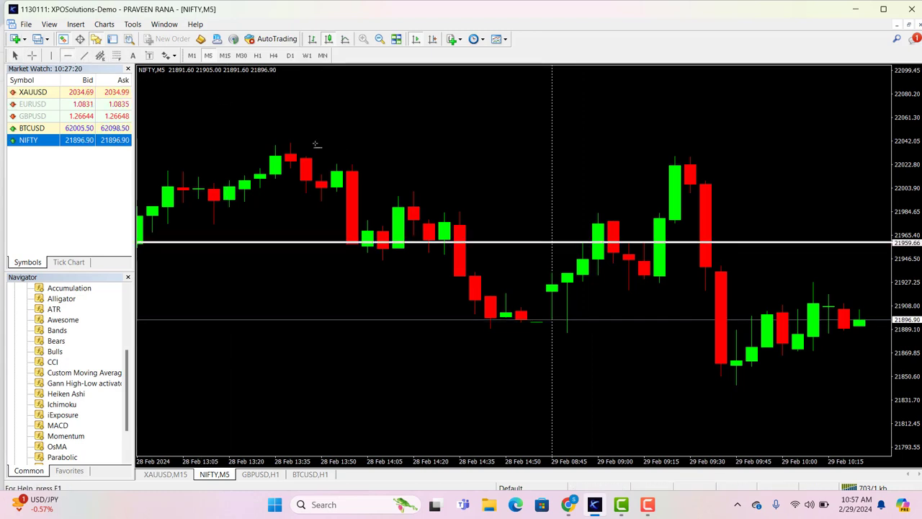
click(569, 334)
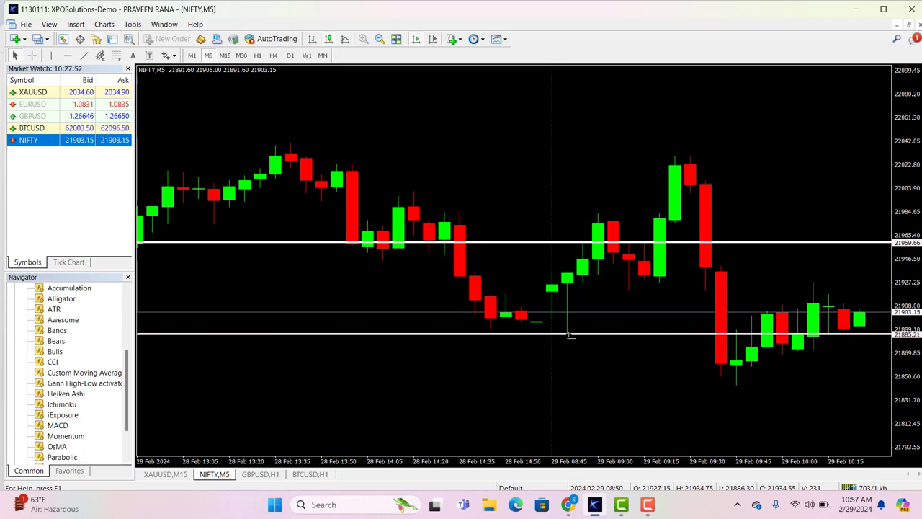
Examine the 9:00 candle's breakout above the upper horizontal line and the following rise with the crosshair.
click(31, 56)
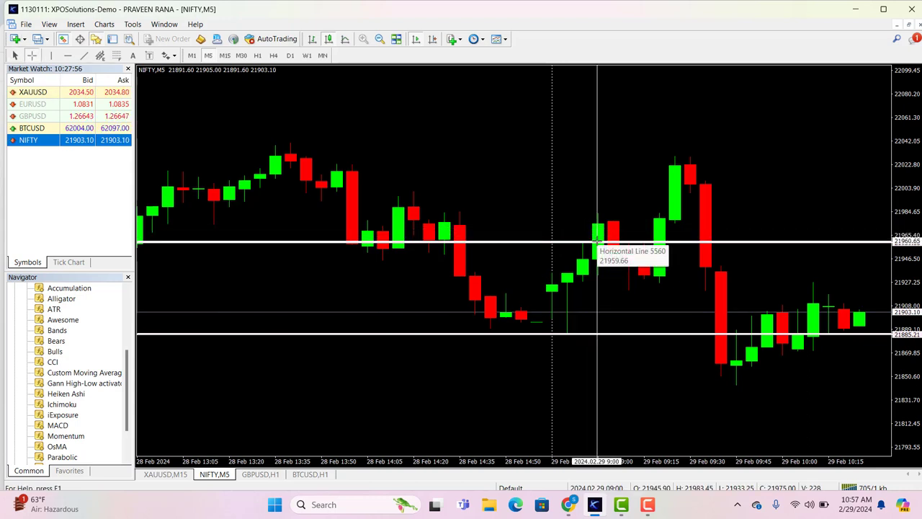
drag(597, 240, 600, 225)
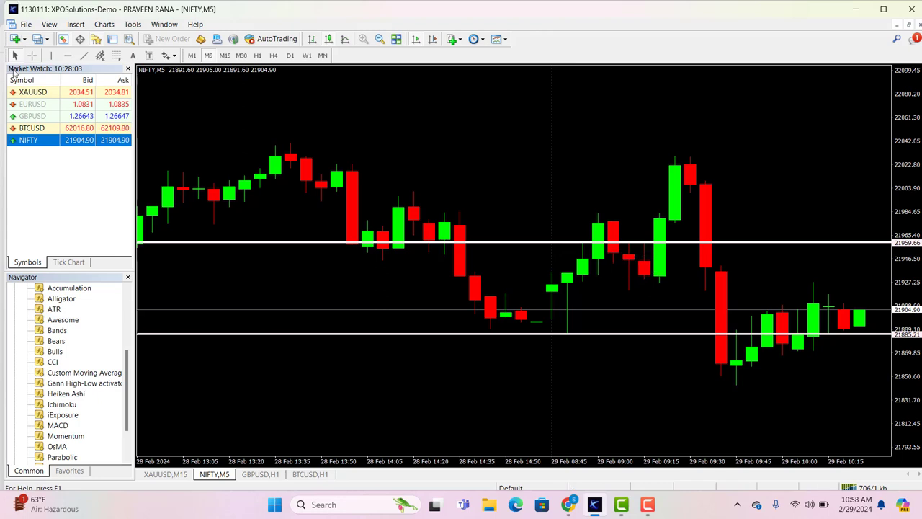
click(33, 59)
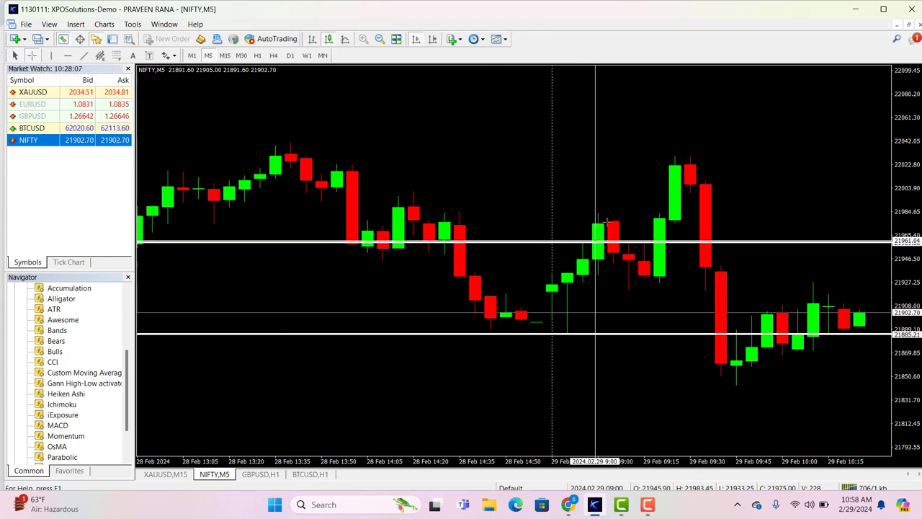
drag(596, 241, 672, 155)
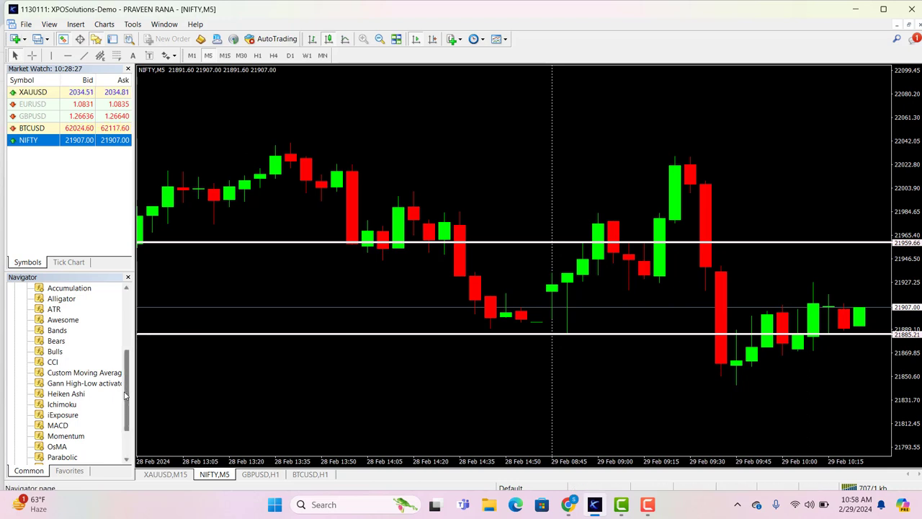
Add a red simple Moving Average with period 50, applied to Close, to the NIFTY chart.
drag(124, 395, 136, 350)
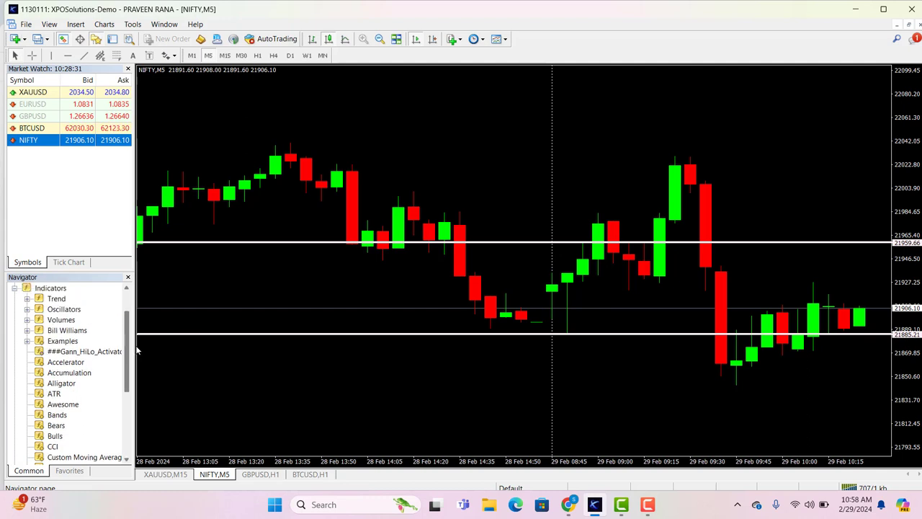
click(27, 299)
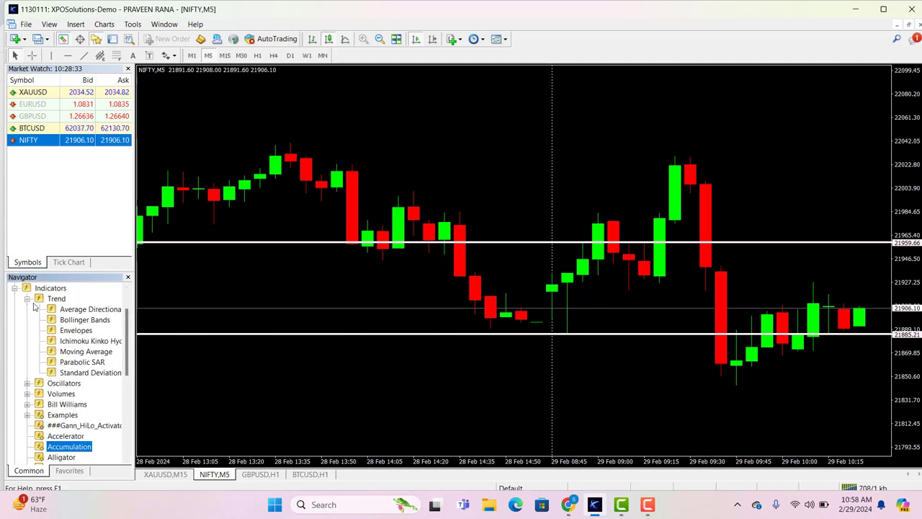
double_click(81, 351)
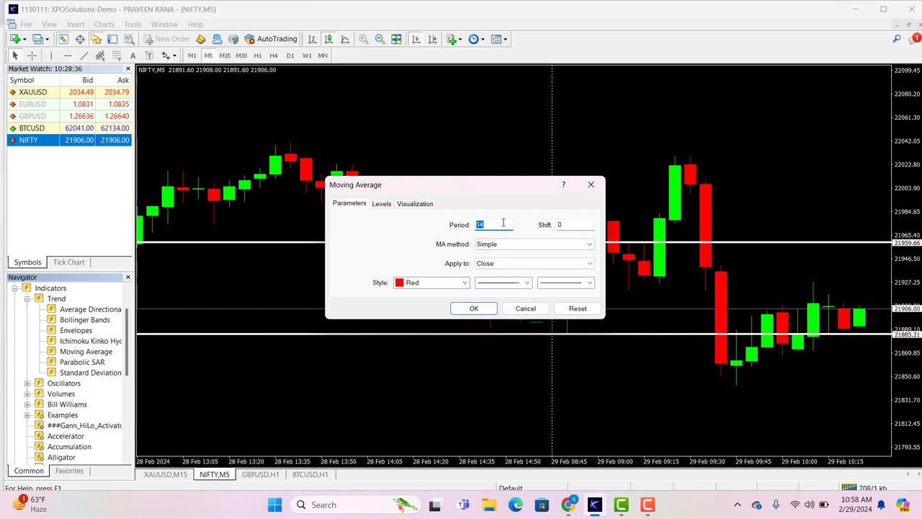
text(50)
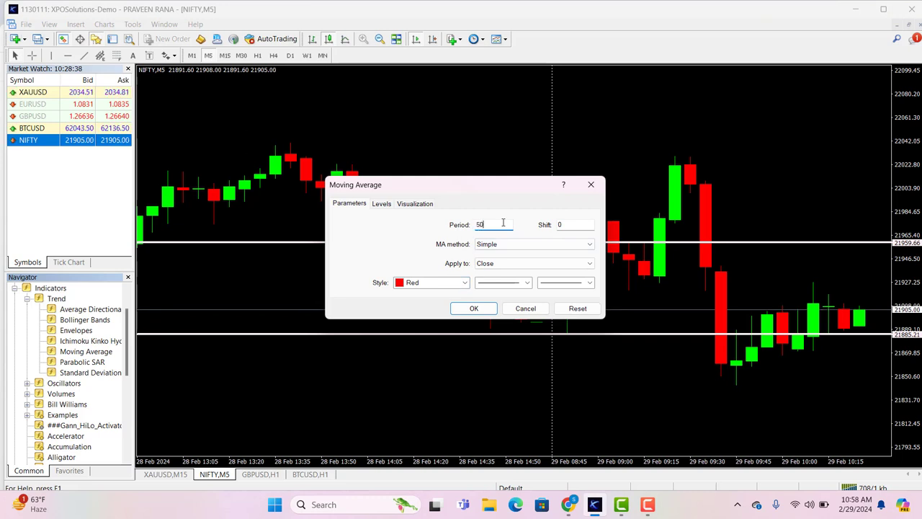
click(473, 309)
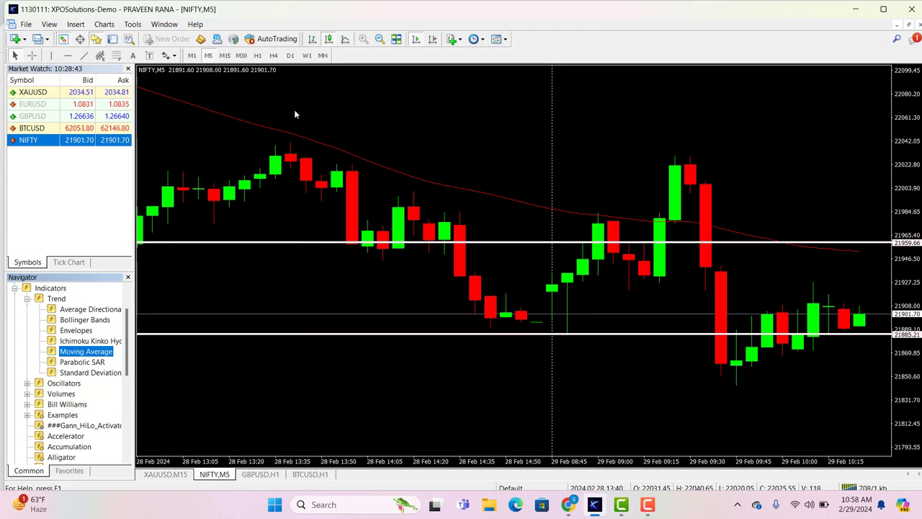
Examine the 9:20 and 9:25 candles against the moving average with the crosshair.
click(31, 55)
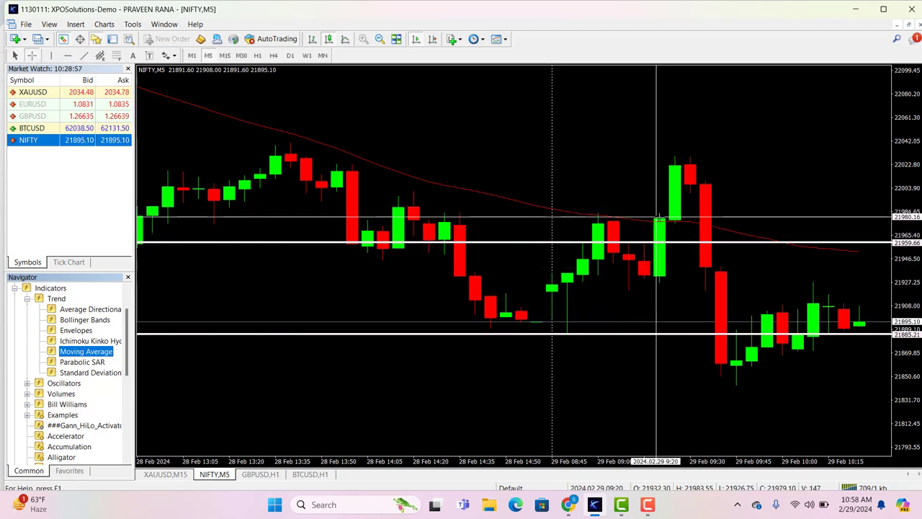
mouse_move(662, 216)
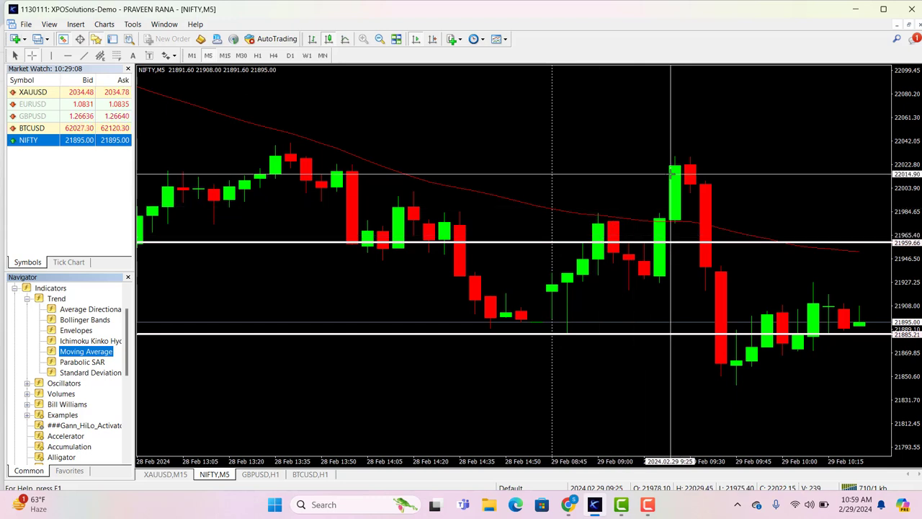
Move the upper horizontal line down to about 21936.66, near the 8:50 candle's high.
double_click(556, 244)
drag(559, 245, 549, 272)
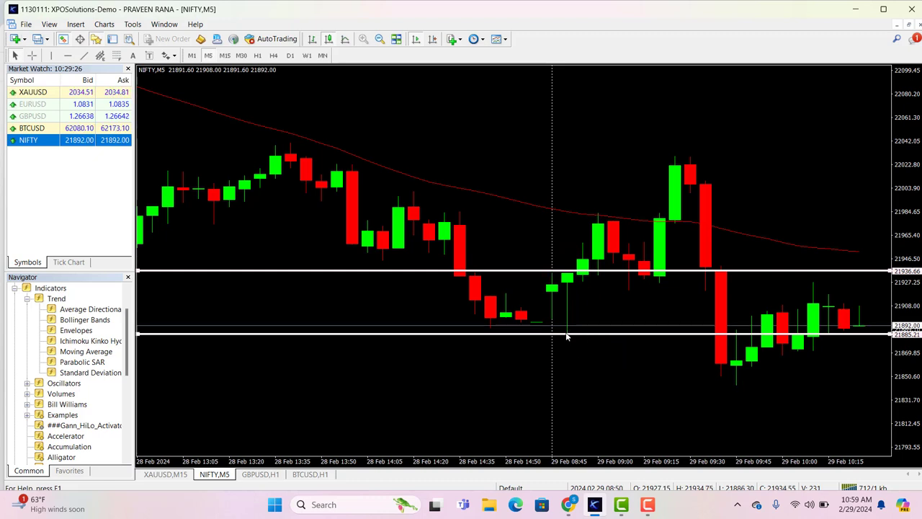
Align the lower horizontal line with the 8:50 candle's low, at about 21885.99.
drag(568, 335, 567, 326)
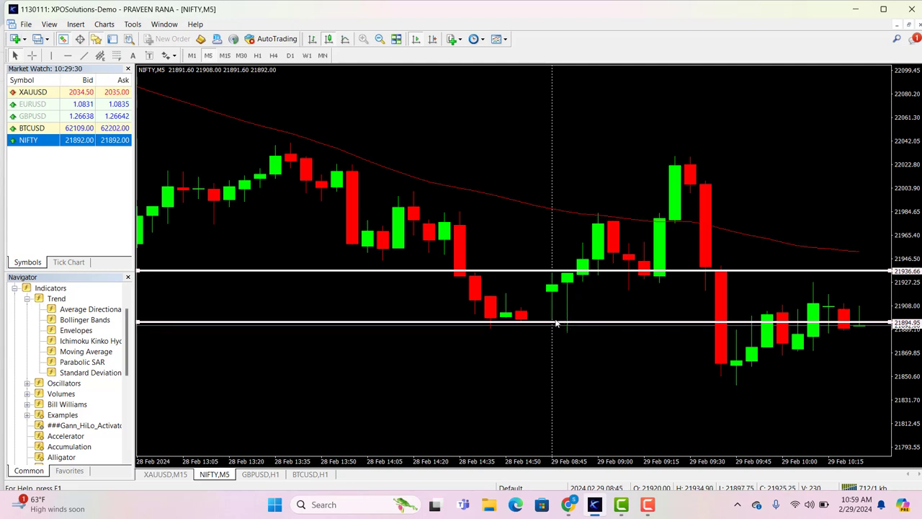
drag(556, 325, 554, 337)
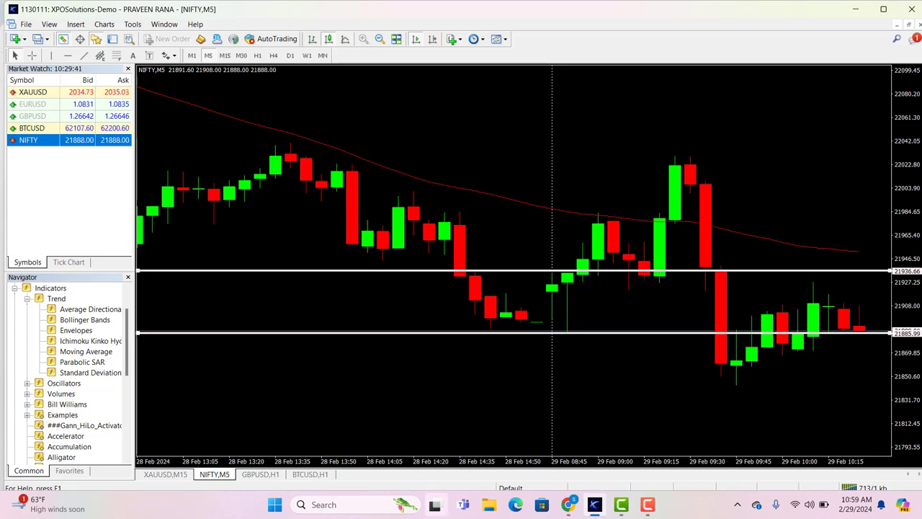
Switch to AlgoCrab in the browser and start creating a custom symbol that uses the INTRAMAX strategy.
click(569, 505)
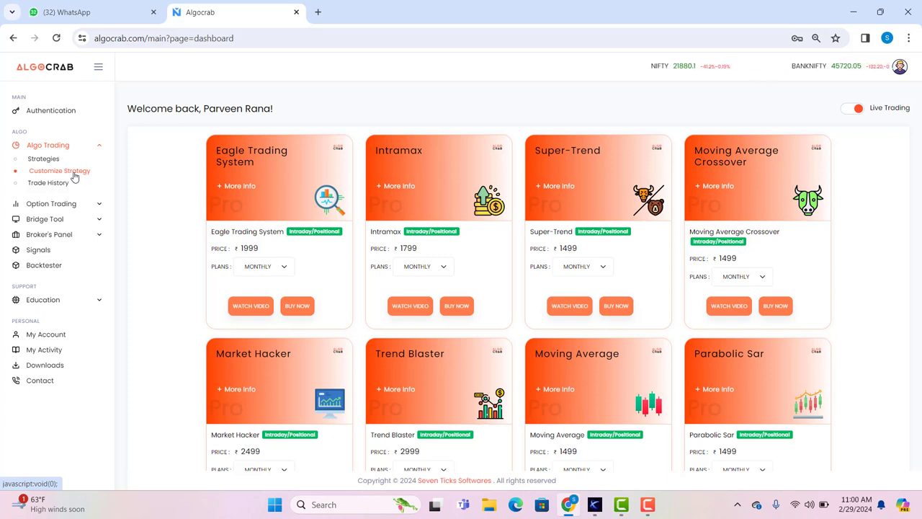
click(74, 174)
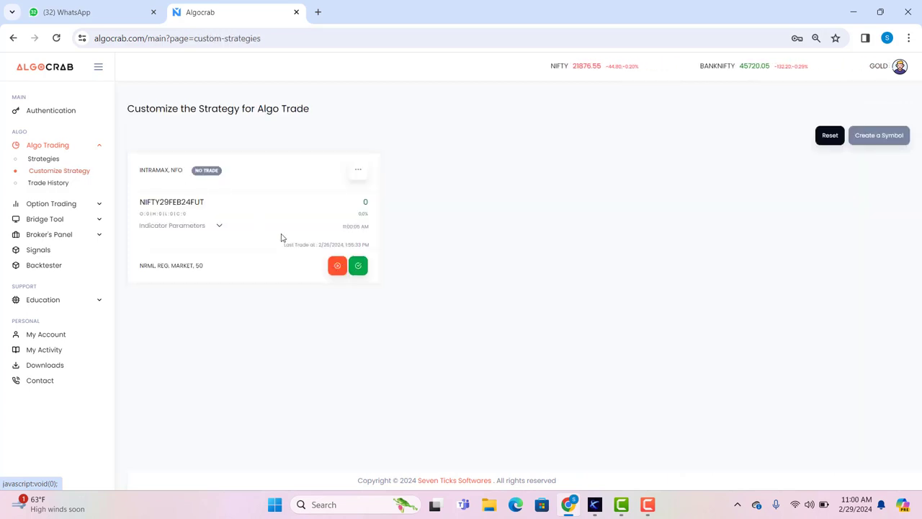
click(899, 135)
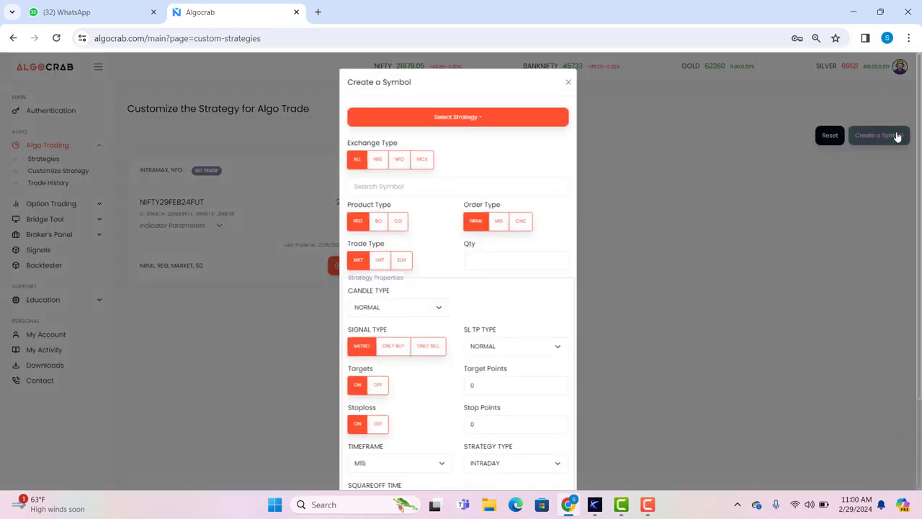
click(453, 115)
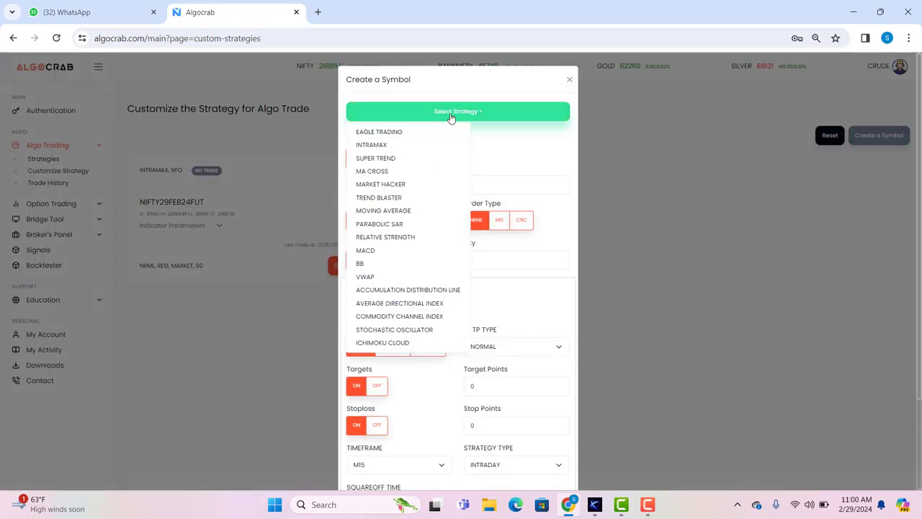
click(372, 145)
Search the symbols for "nifty fut" and choose NIFTY28MAR24FUT for the strategy.
click(371, 185)
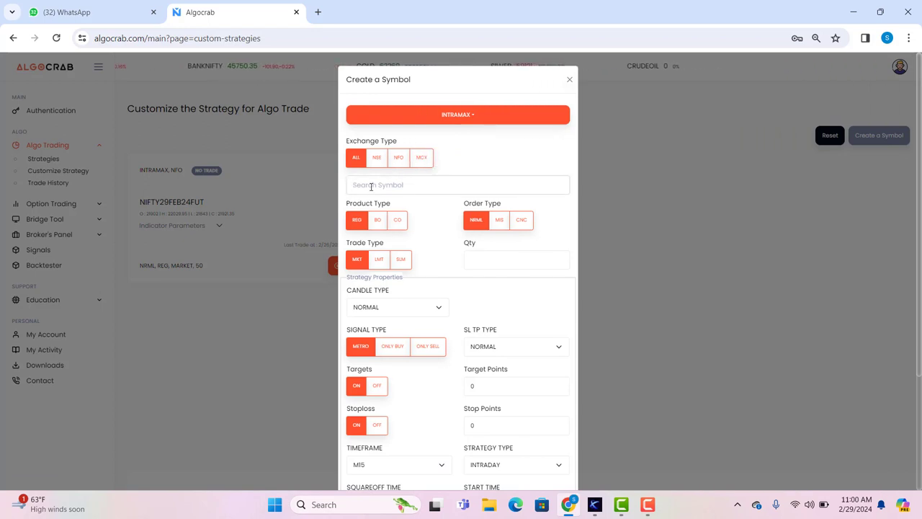
text(nifty f)
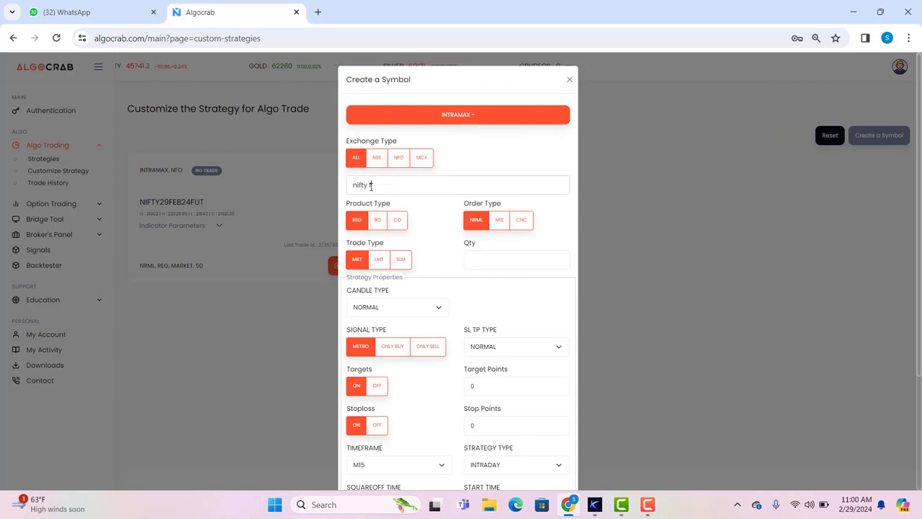
text(ut)
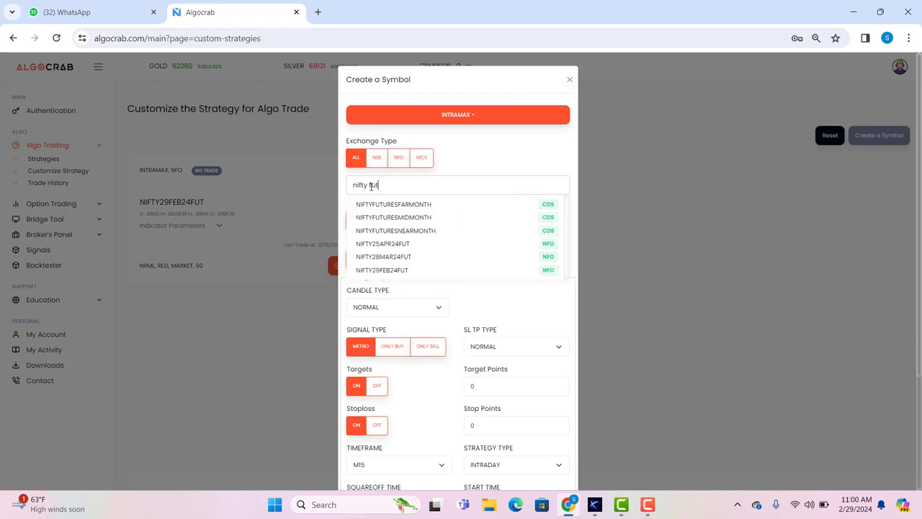
click(390, 257)
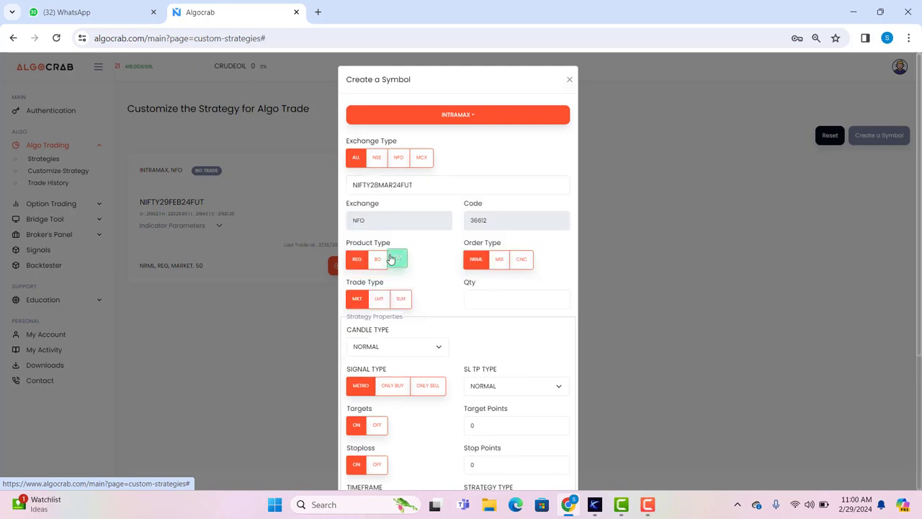
Set the order type to MIS and the quantity to 50.
click(501, 260)
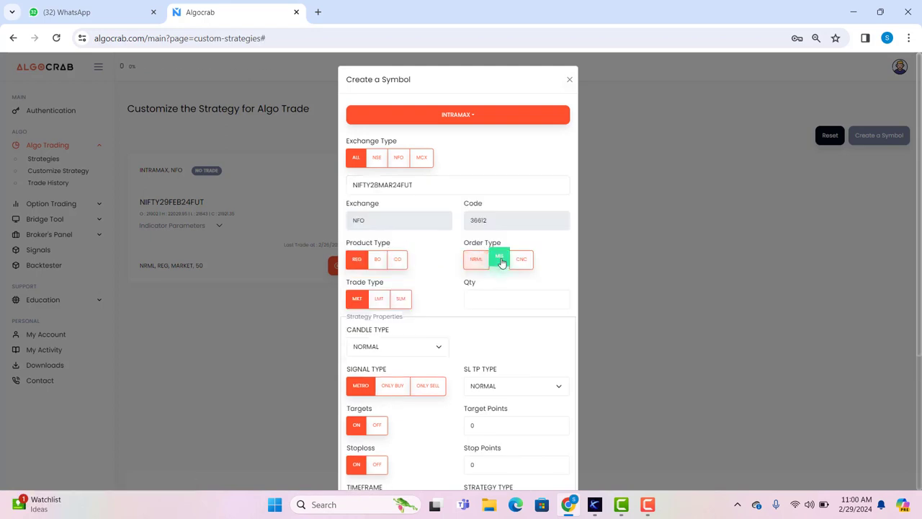
click(483, 298)
text(50)
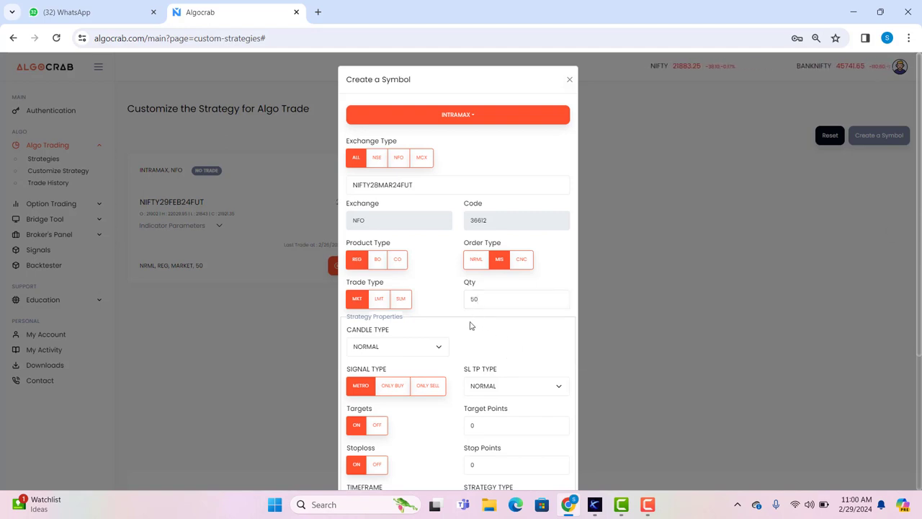
Check the candle type choices, keeping NORMAL, and select METRO as the signal type.
scroll(470, 326, down, 3)
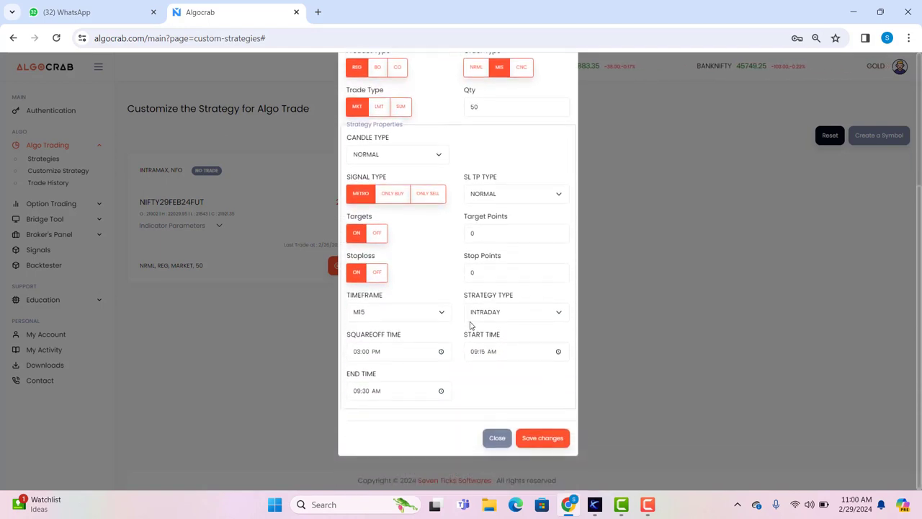
click(435, 154)
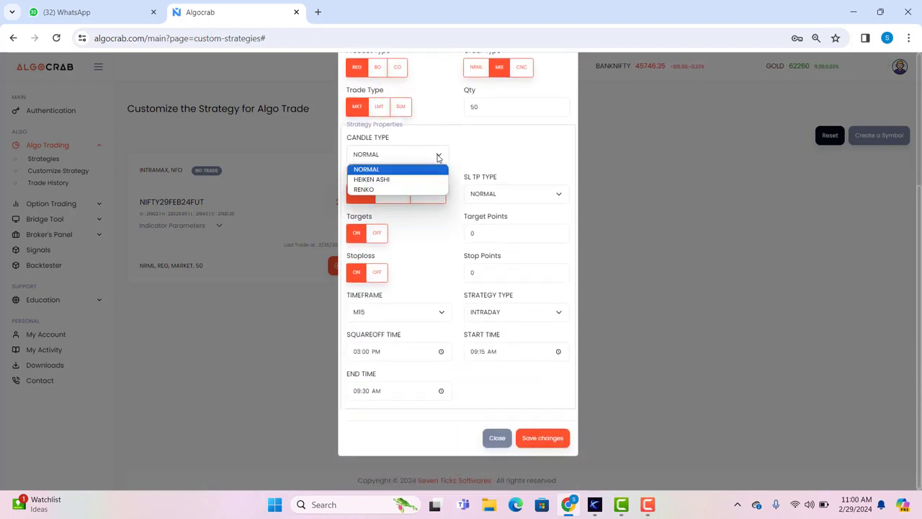
click(437, 156)
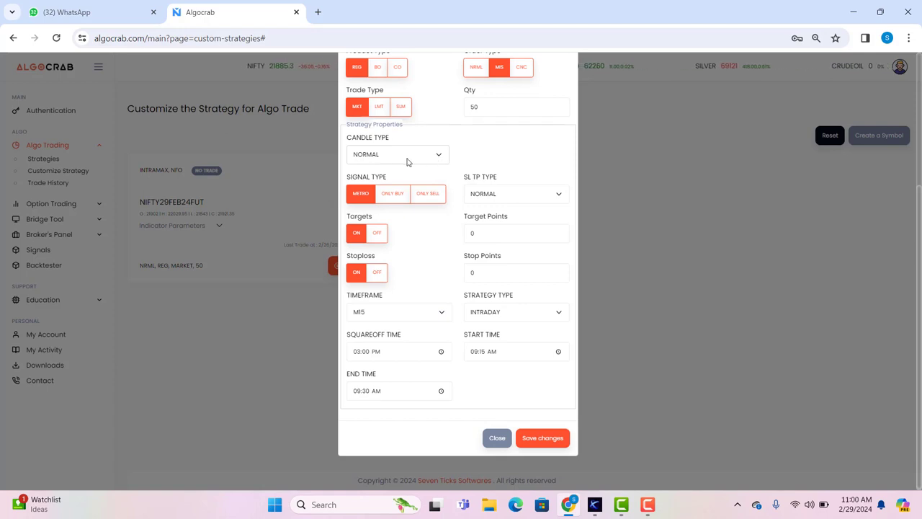
click(372, 190)
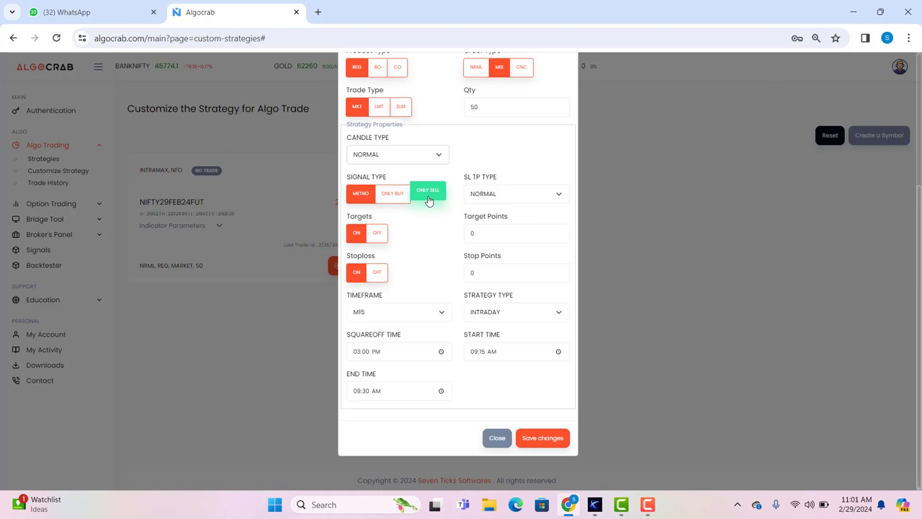
Try the RATIO SL TP type and look at the marked range on the NIFTY M5 chart in the trading terminal.
click(532, 192)
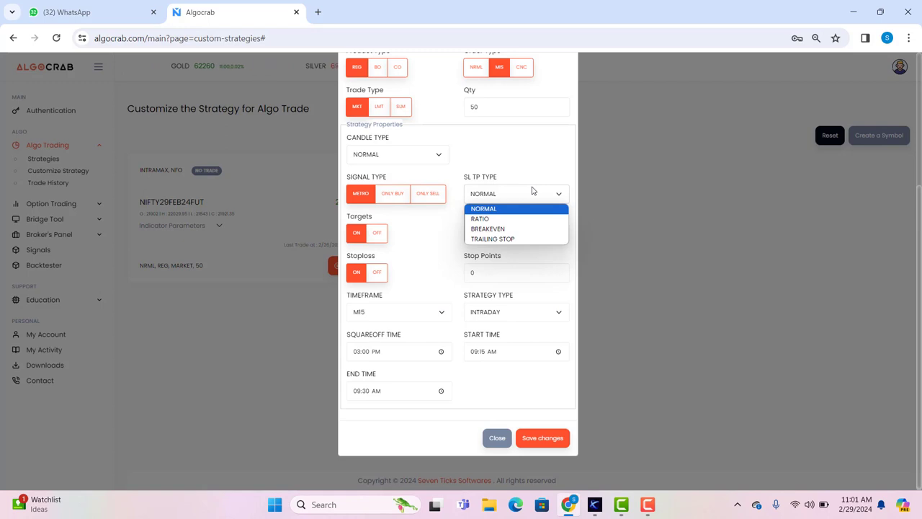
click(497, 219)
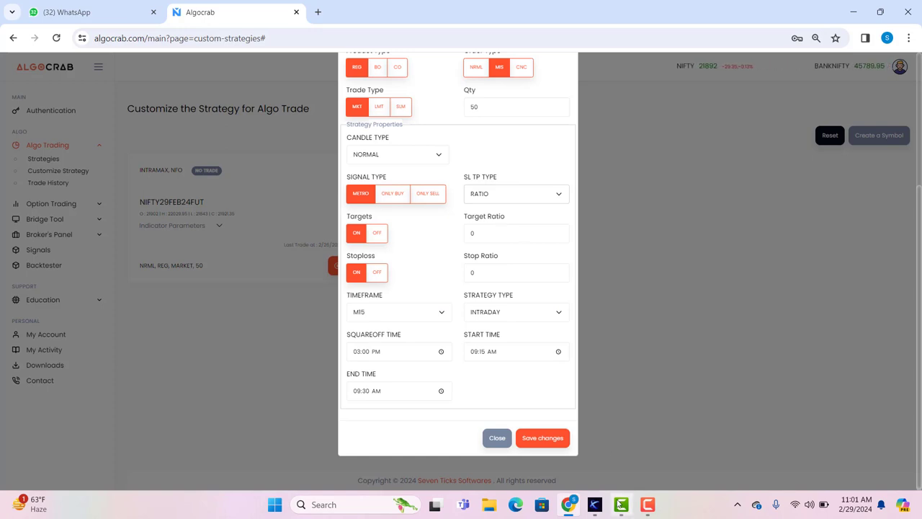
click(594, 504)
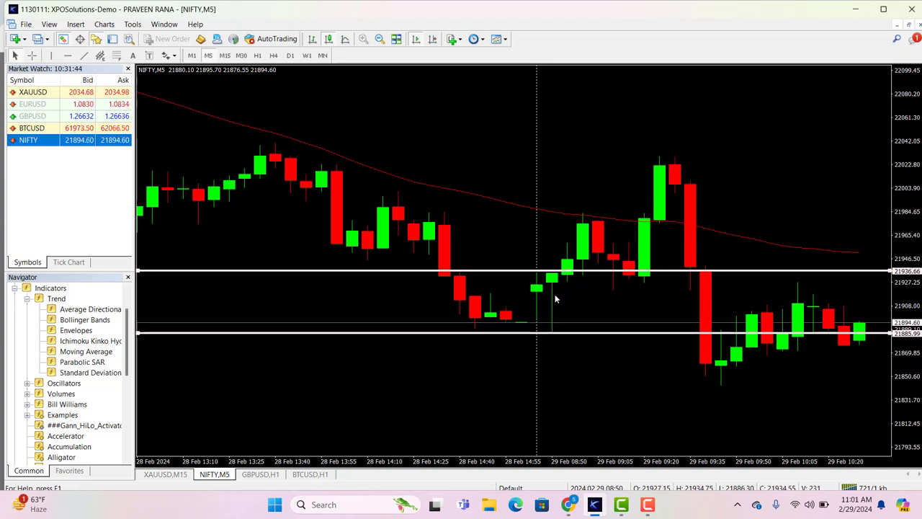
click(857, 12)
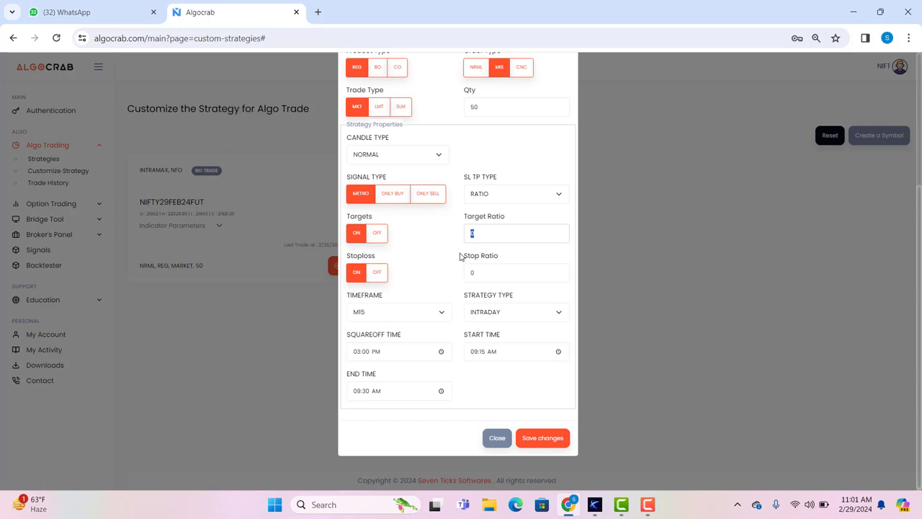
Try the BREAKEVEN SL TP type, look over the other choices, and set it back to NORMAL.
click(504, 196)
click(477, 229)
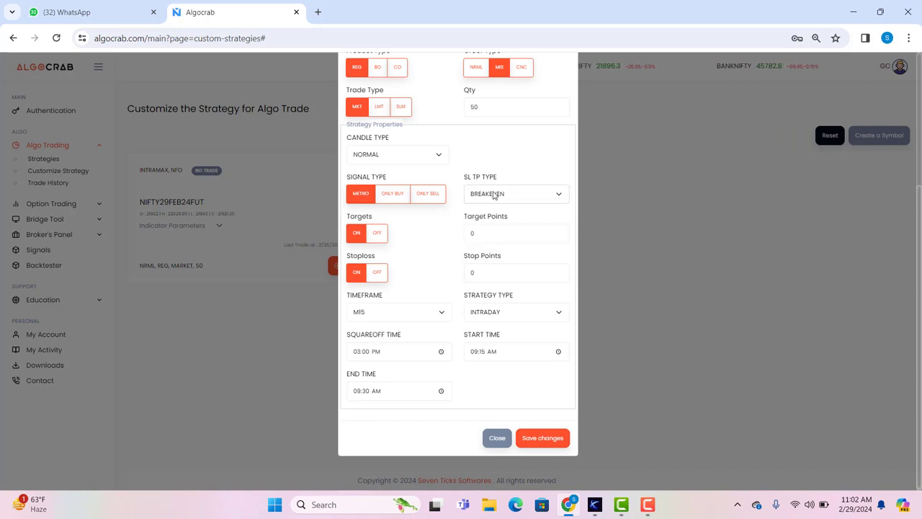
click(495, 196)
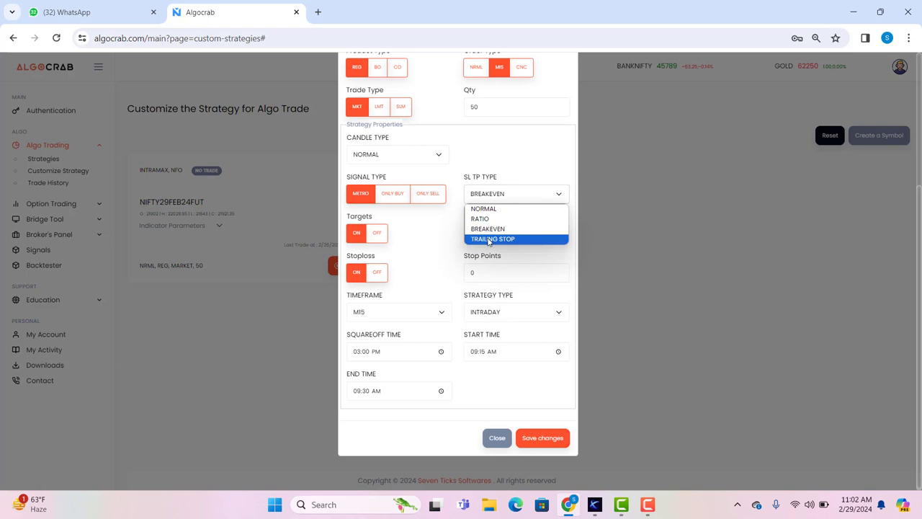
click(484, 208)
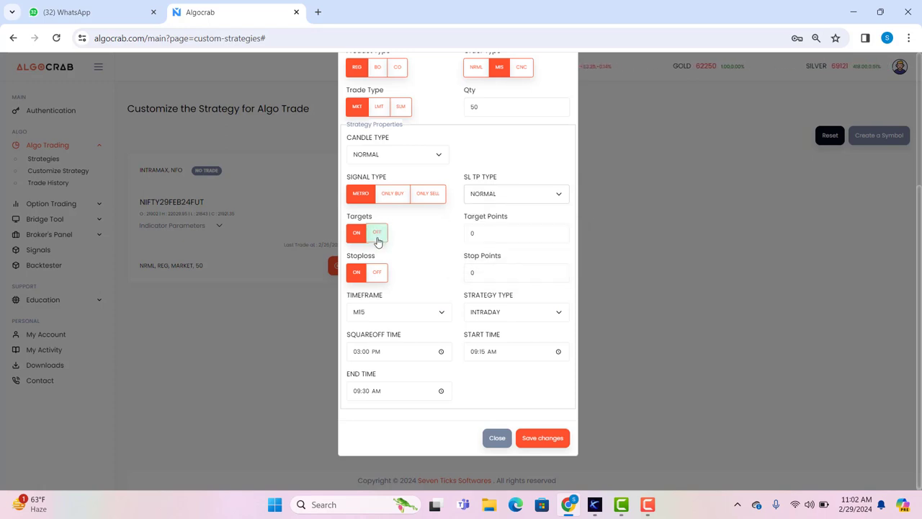
Set the target points to 25 and the stop points to 15.
click(495, 235)
key(BackSpace)
text(2)
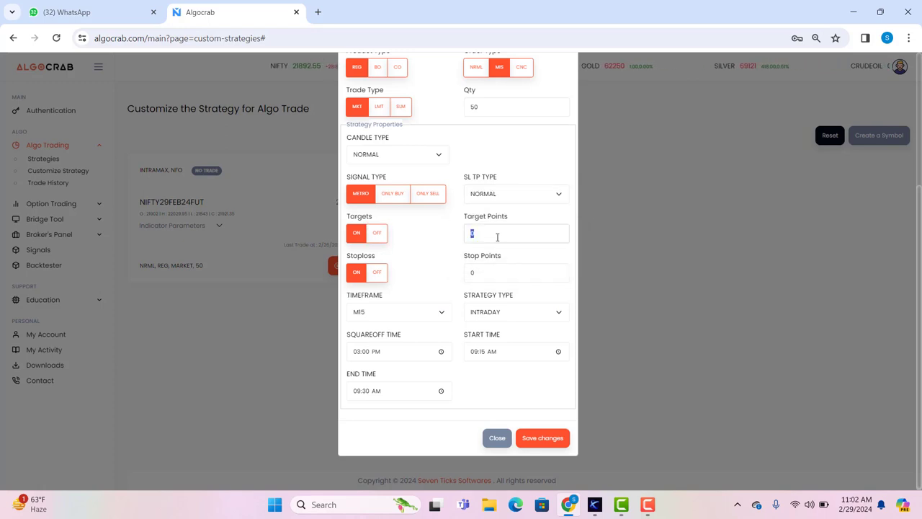
text(5)
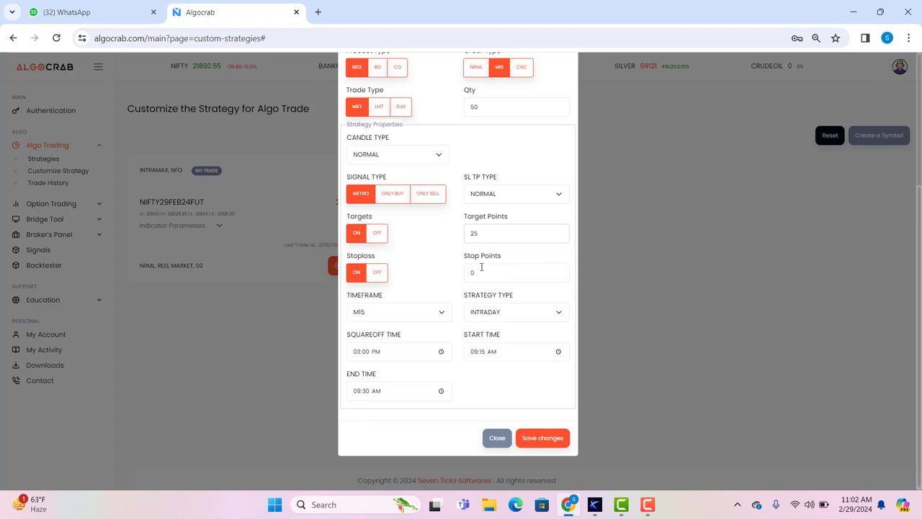
click(481, 268)
key(BackSpace)
text(15)
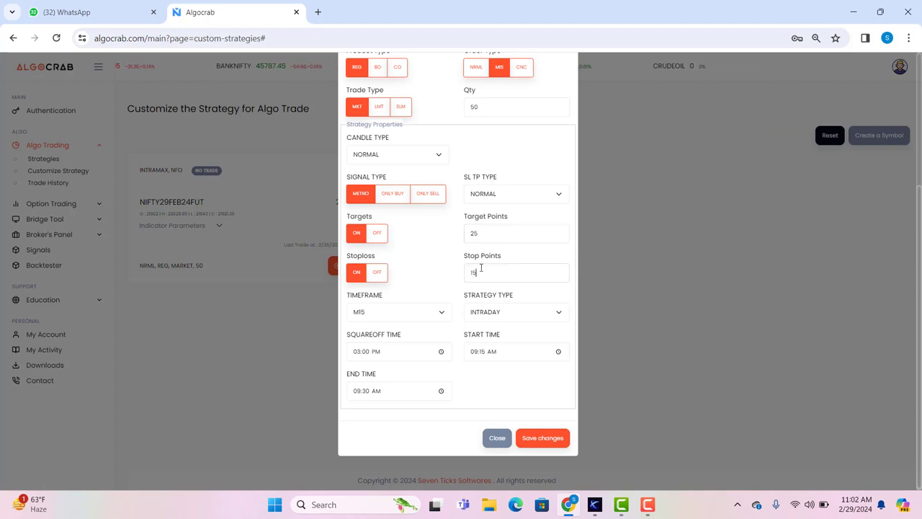
Set the timeframe to M5 and check the strategy type choices, keeping INTRADAY.
click(387, 319)
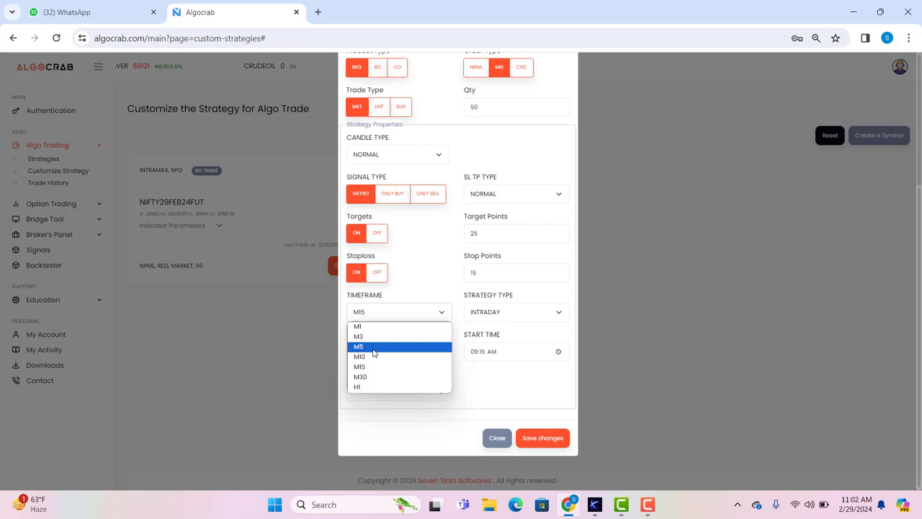
click(374, 352)
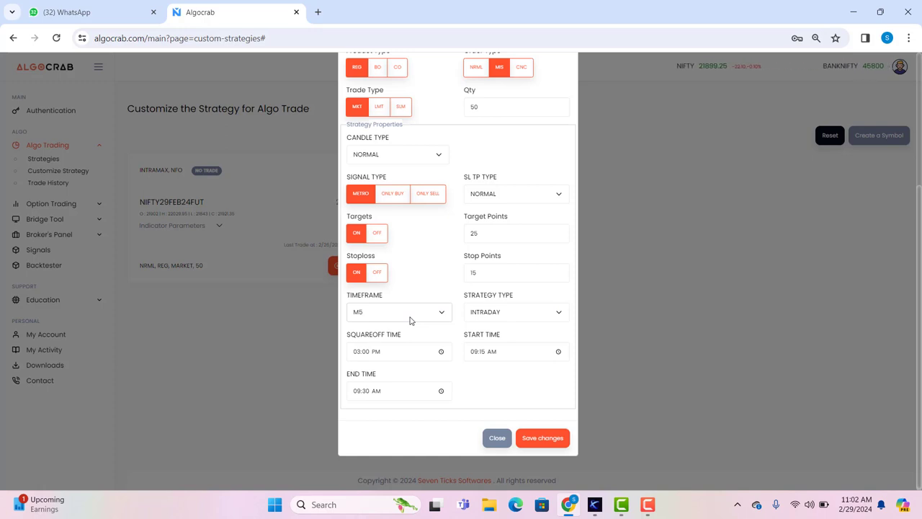
click(517, 316)
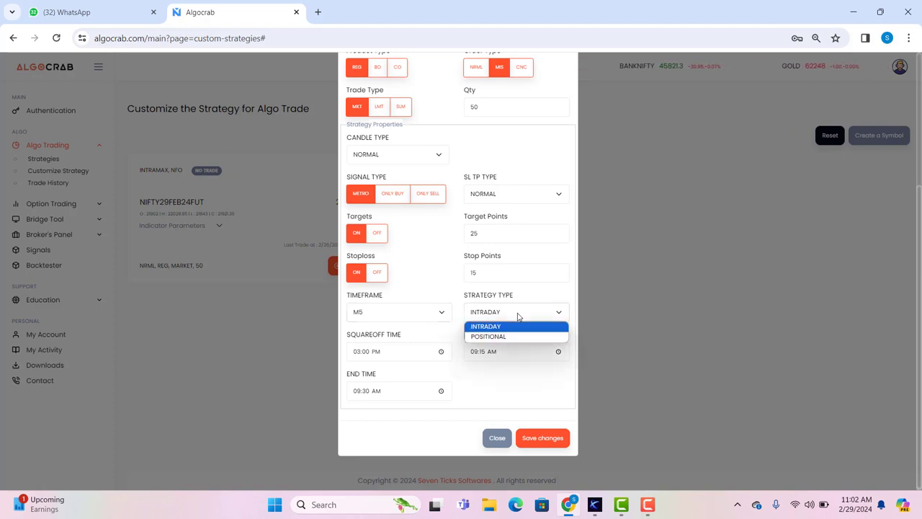
click(517, 316)
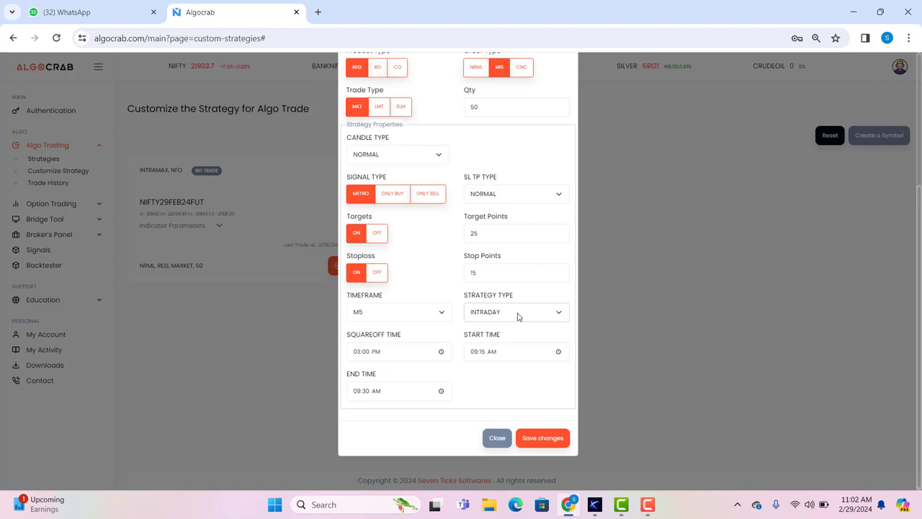
Review the squareoff time and start time fields of the intraday strategy.
click(364, 358)
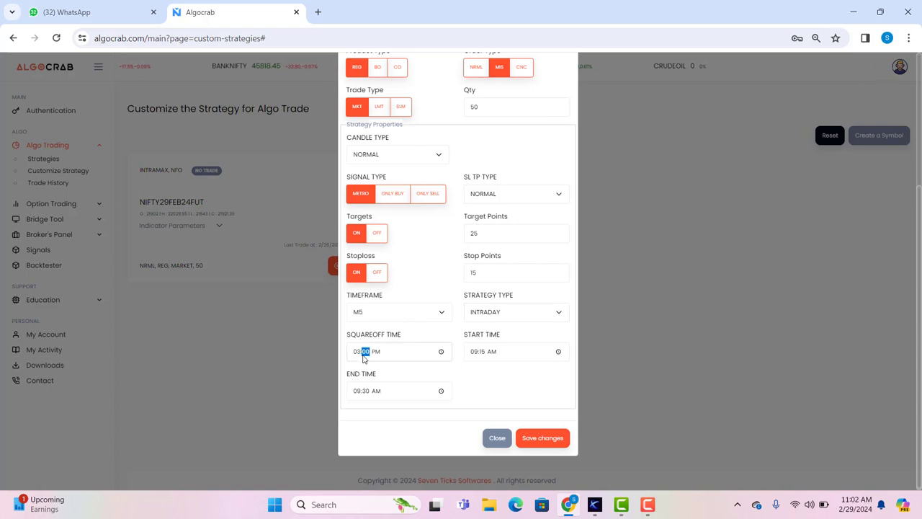
key(Tab)
key(Tab)
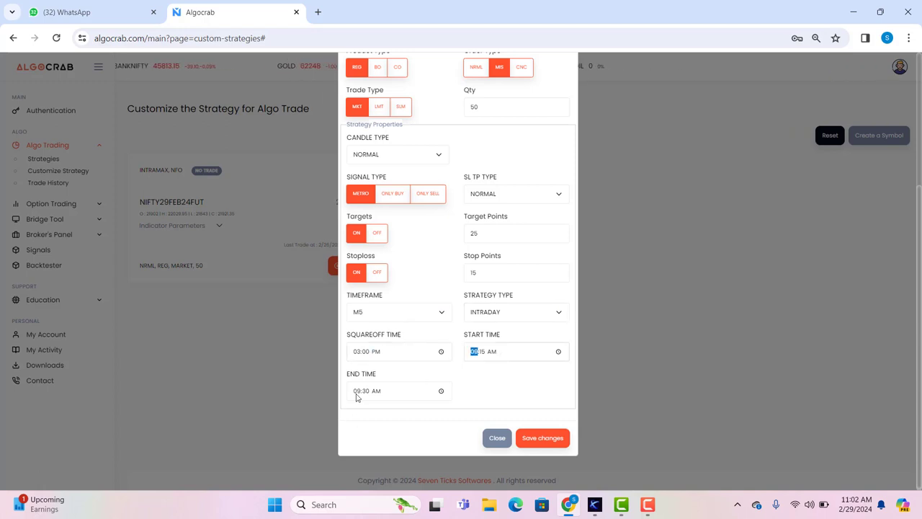
click(482, 353)
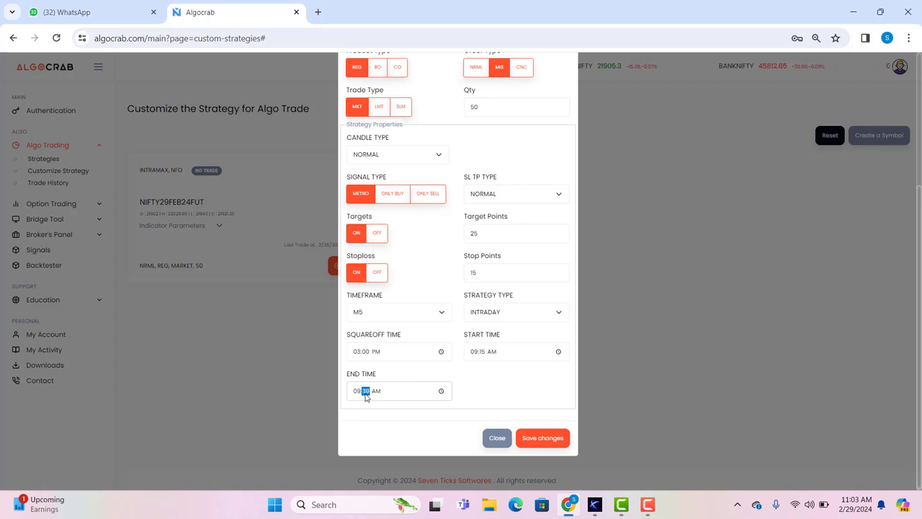
Try an end time of 09:33 AM and restore it to 09:30 AM.
key(Up)
key(Up)
key(Up)
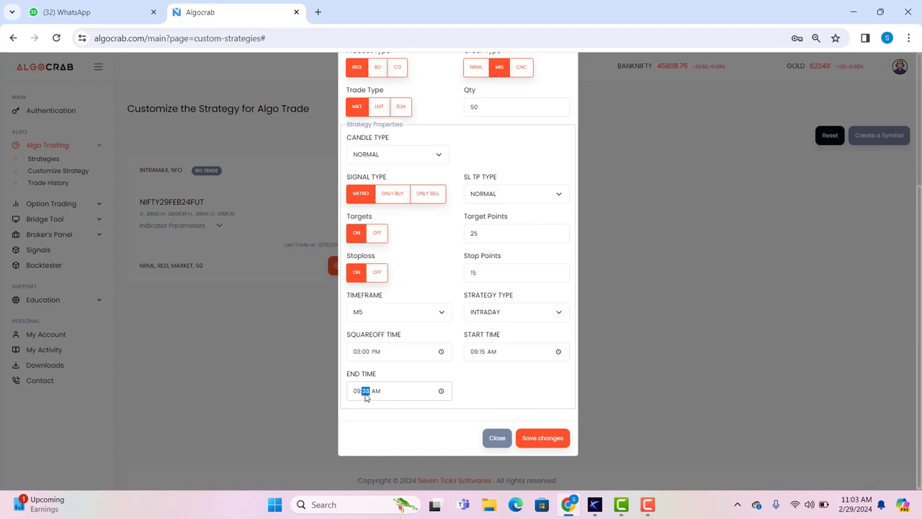
key(Down)
key(Down)
key(Down)
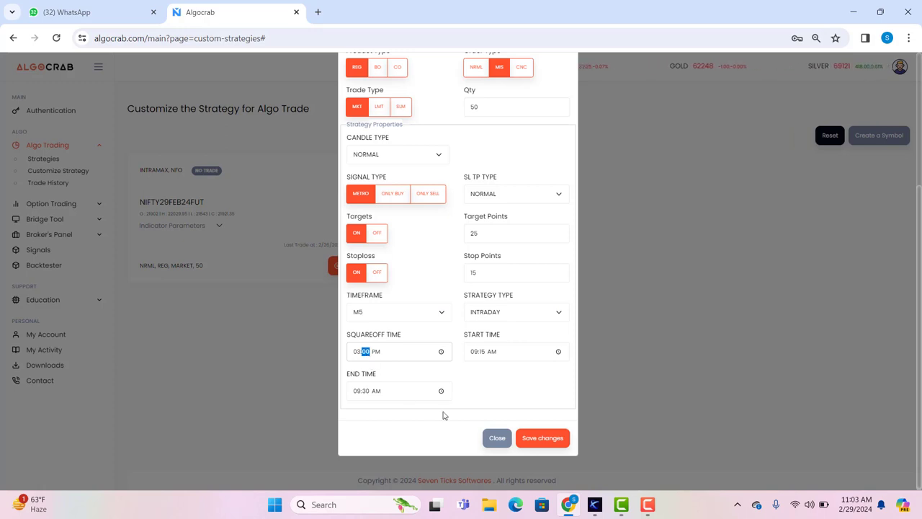
Save the NIFTY28MAR24FUT strategy and start it, checking its indicator parameters before stopping it again.
click(539, 438)
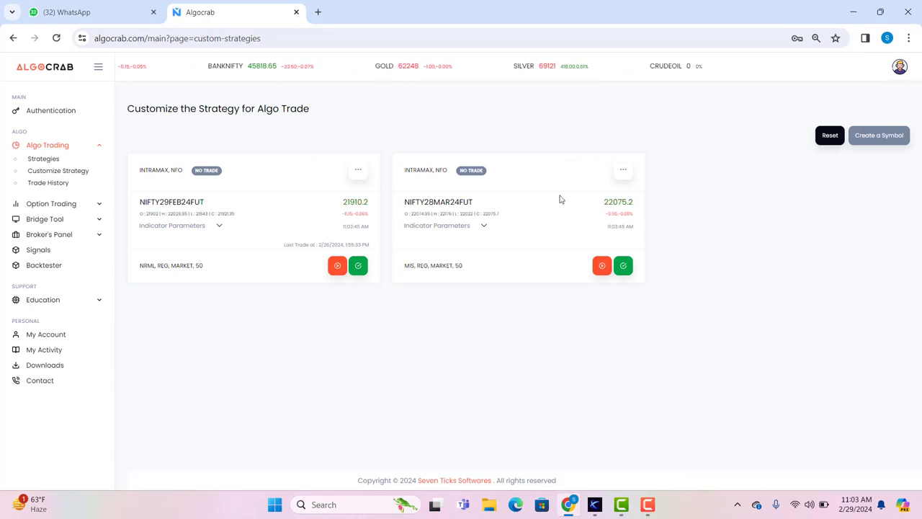
click(602, 264)
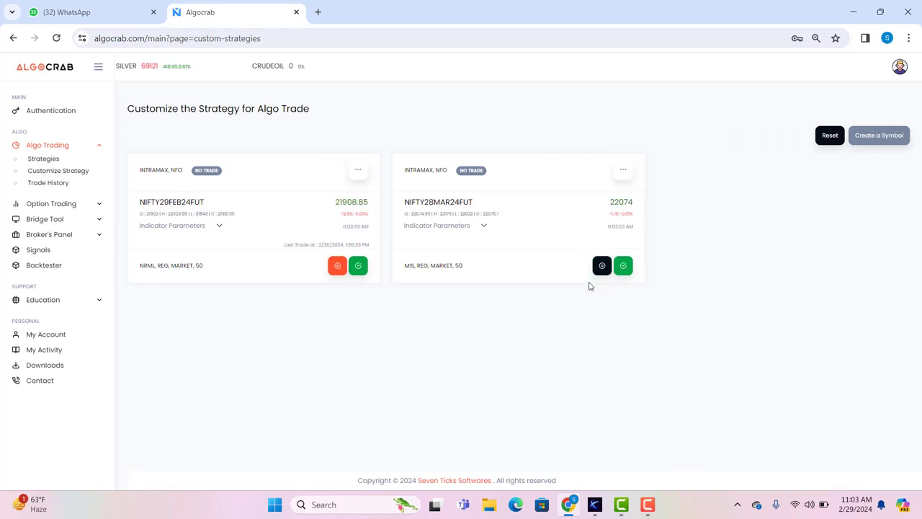
click(485, 228)
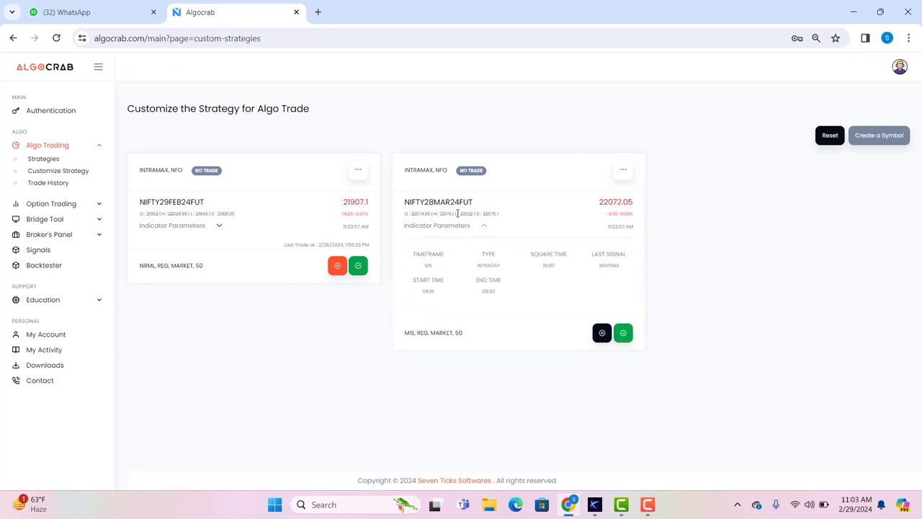
click(483, 229)
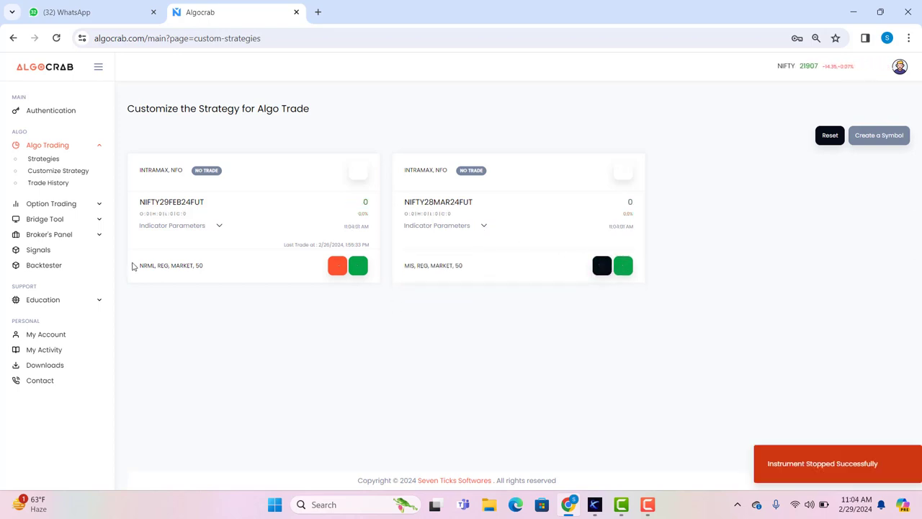
Begin a new strategy symbol for options trading and choose INTRAMAX as its strategy.
click(64, 206)
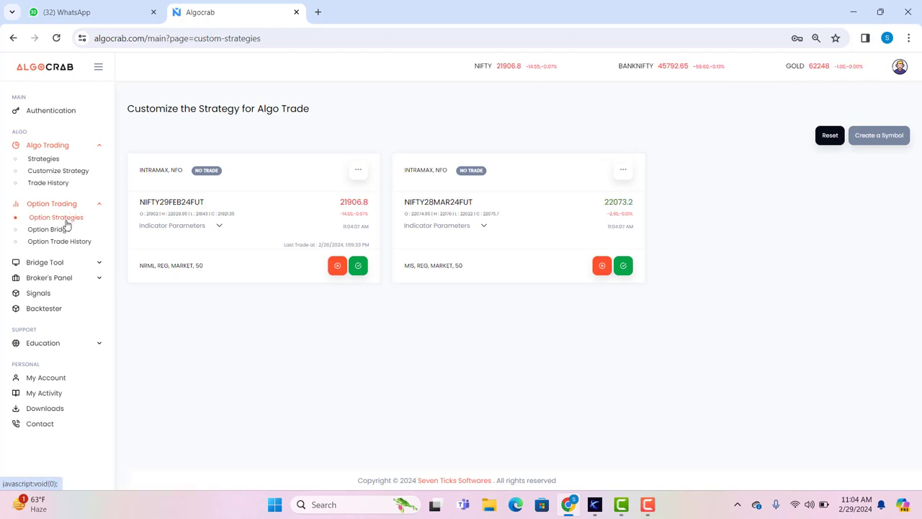
click(65, 220)
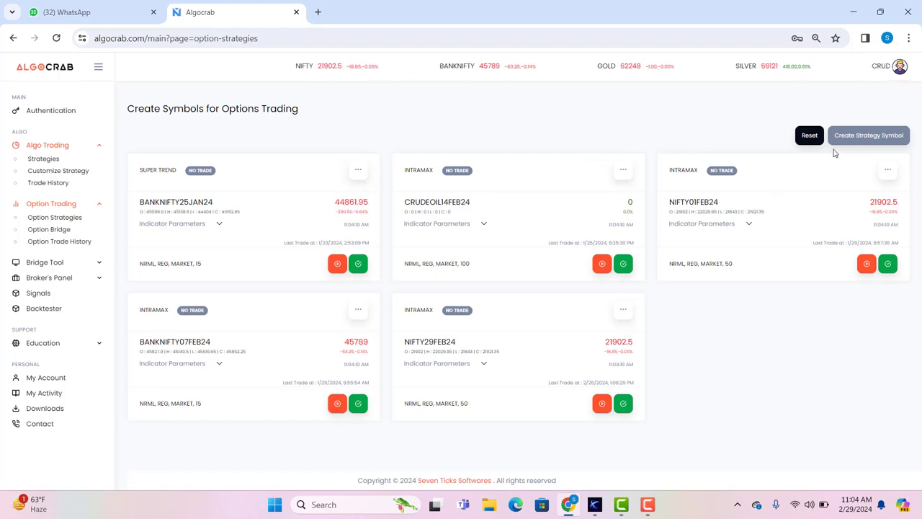
click(878, 133)
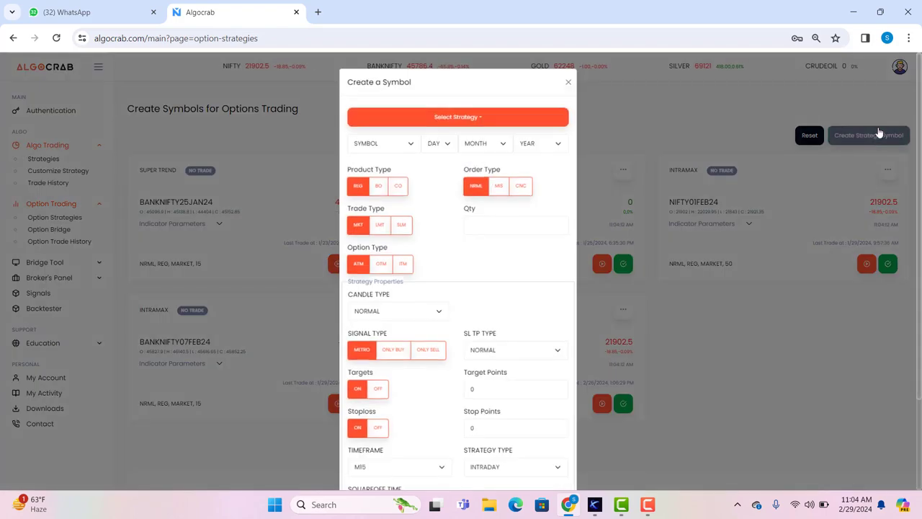
click(454, 118)
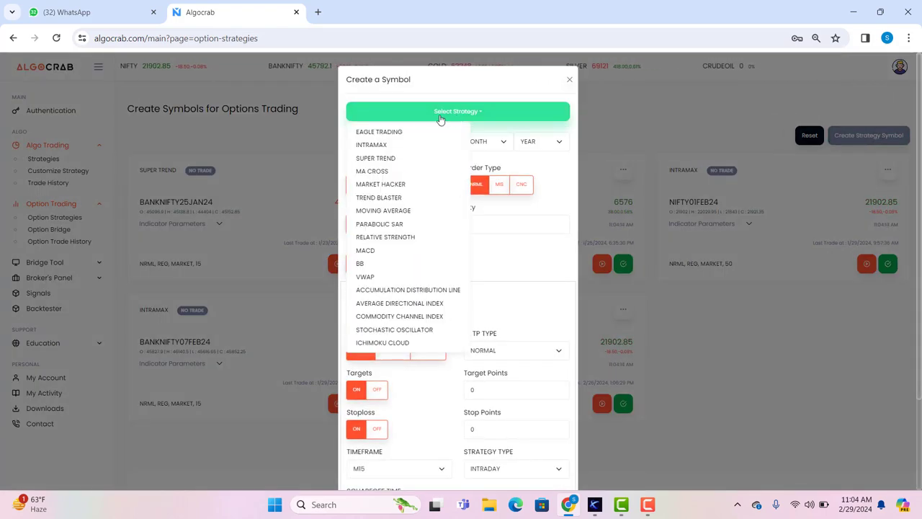
click(395, 144)
Choose BANKNIFTY as the option symbol and set its contract date to 06 MAR 24.
click(386, 143)
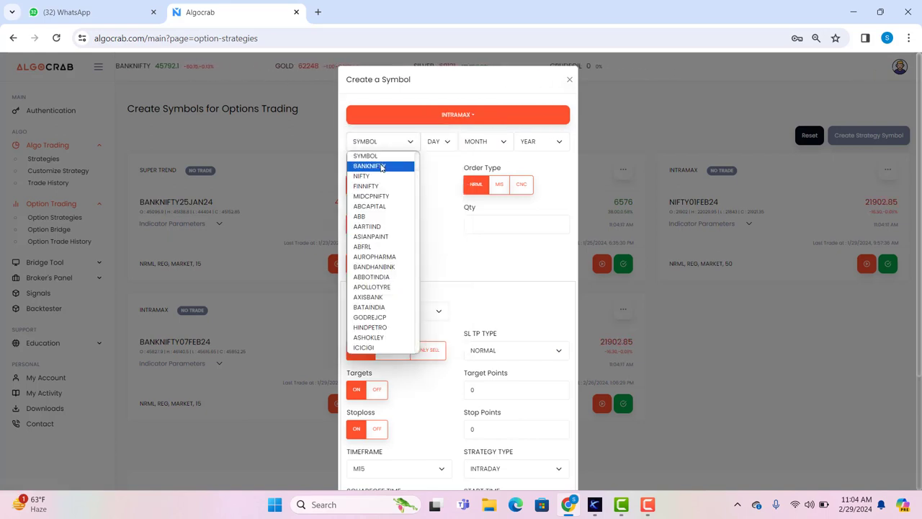
click(382, 165)
click(441, 142)
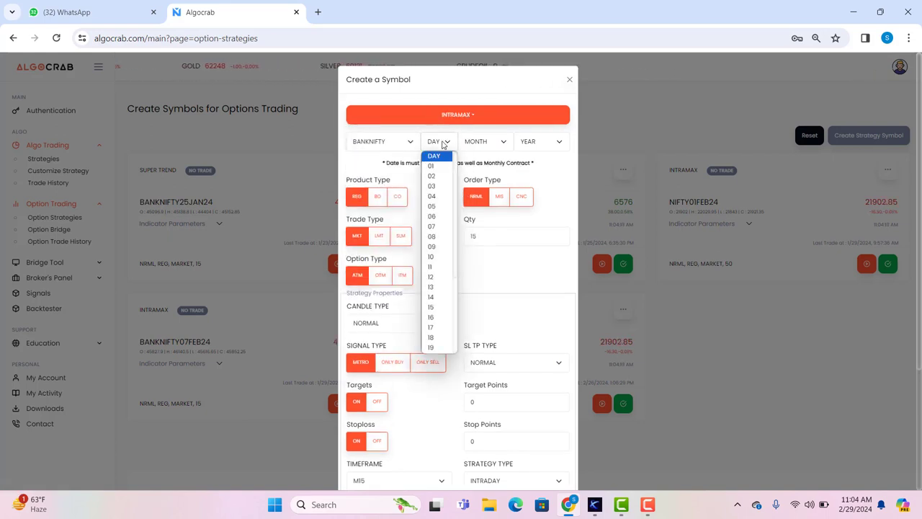
click(434, 216)
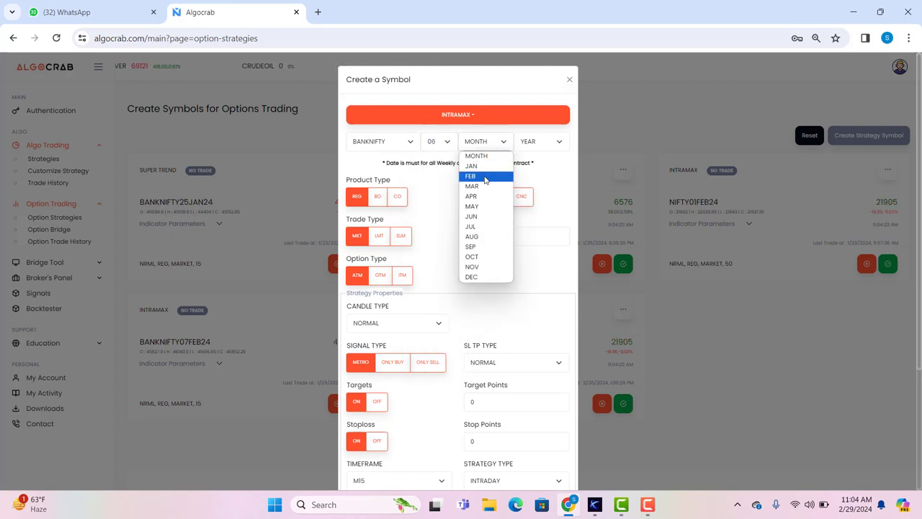
click(477, 186)
click(545, 144)
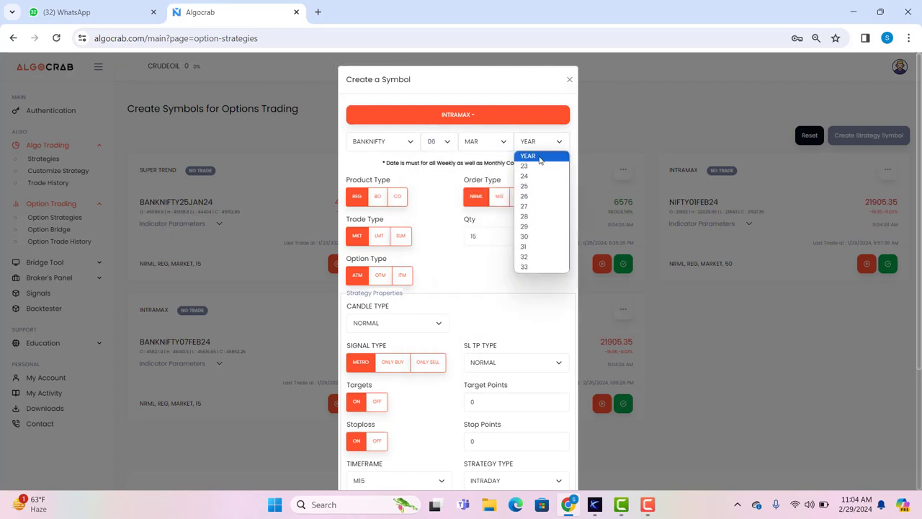
click(528, 180)
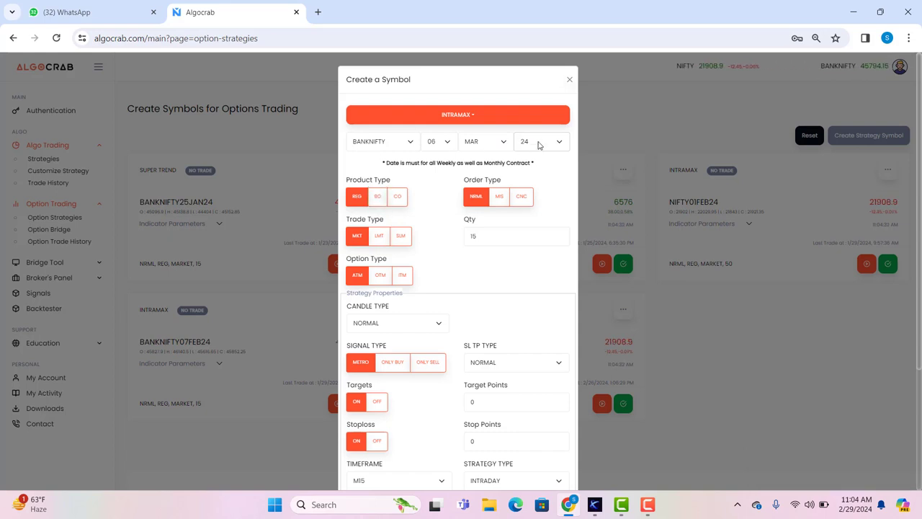
Set the order type to MIS, with 25 target points and 15 stop points.
click(500, 196)
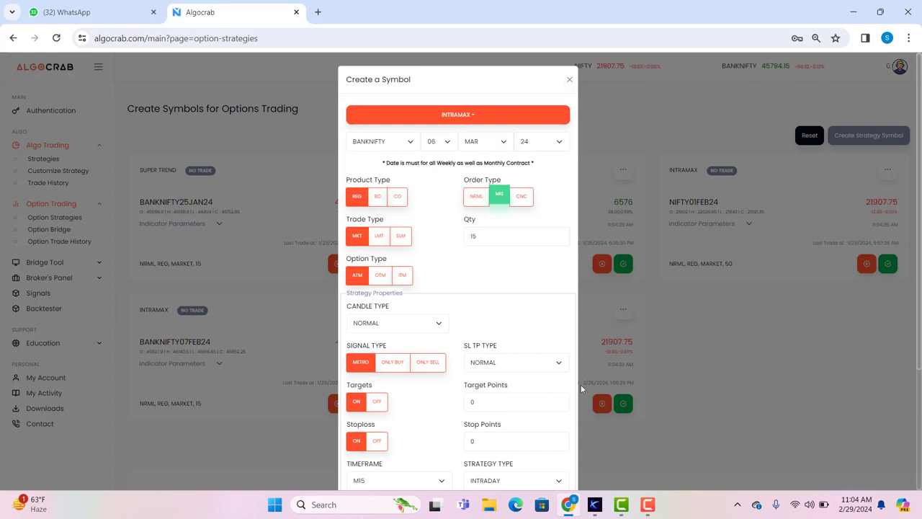
scroll(878, 295, down, 5)
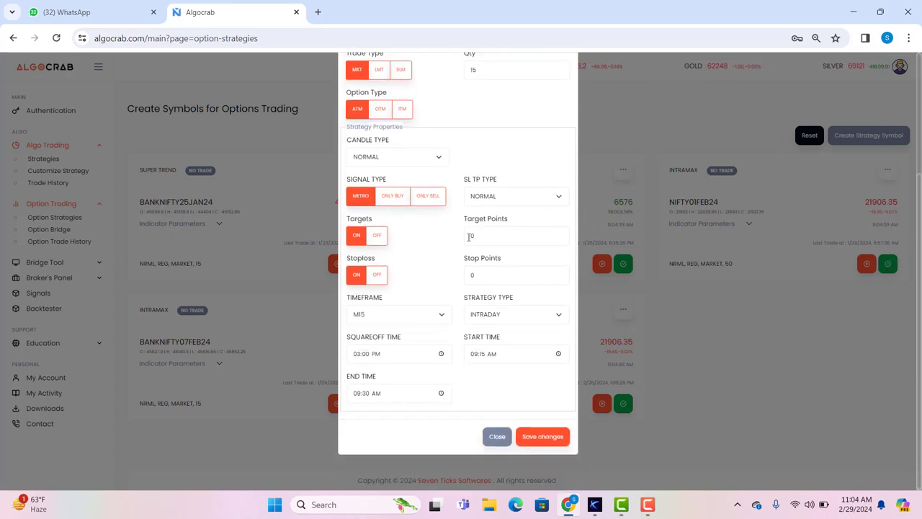
text(25)
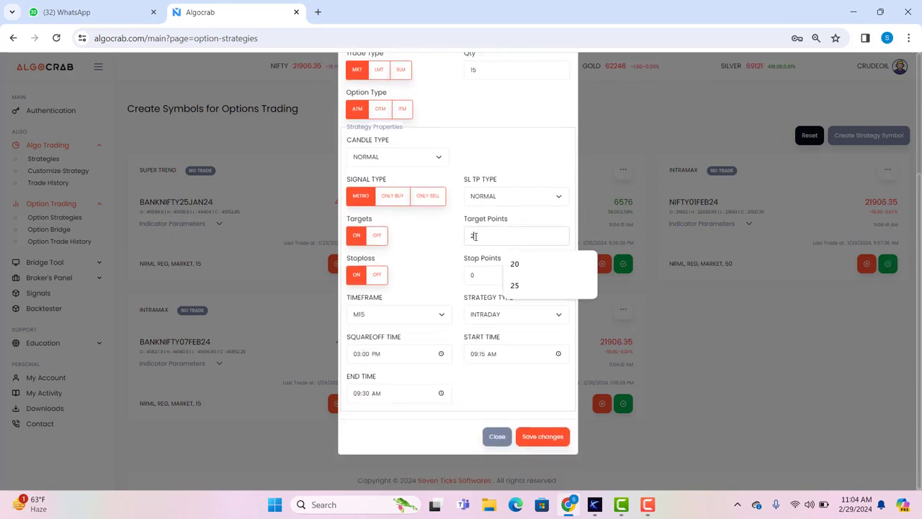
double_click(474, 276)
text(15)
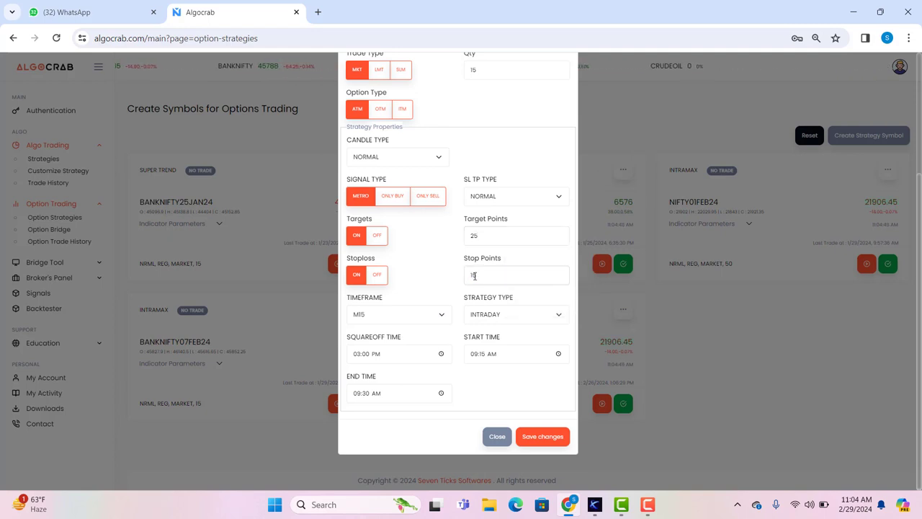
Set the timeframe to M5 and save the BANKNIFTY option strategy.
click(413, 321)
click(377, 349)
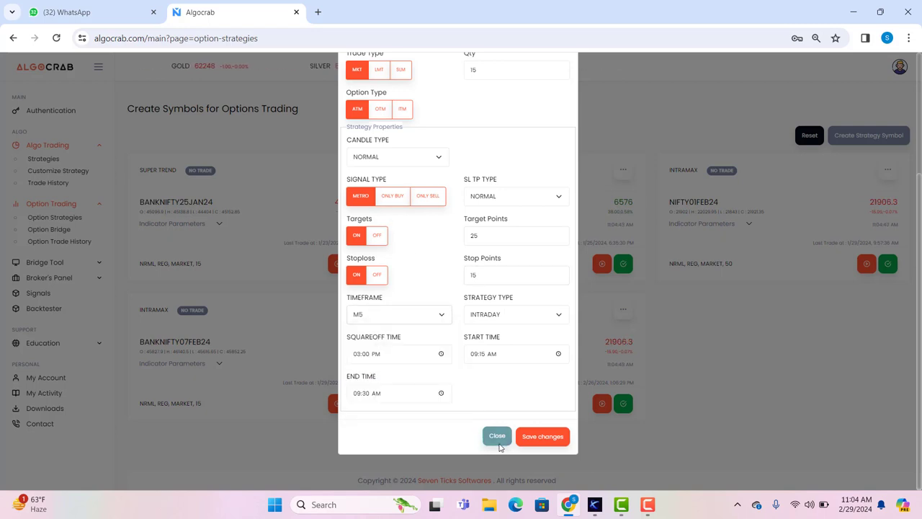
click(543, 436)
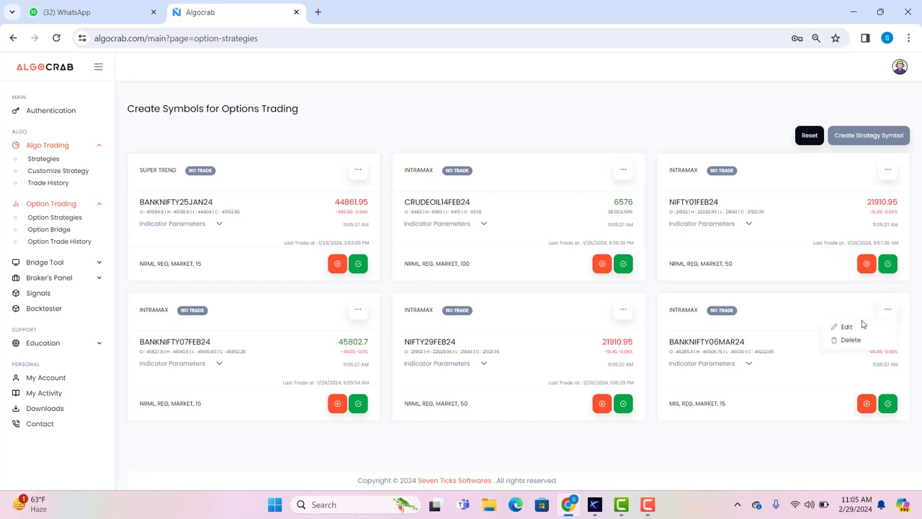
Reopen the BANKNIFTY06MAR24 strategy, try the OTM option type, restore ATM, and close the settings without saving.
click(848, 326)
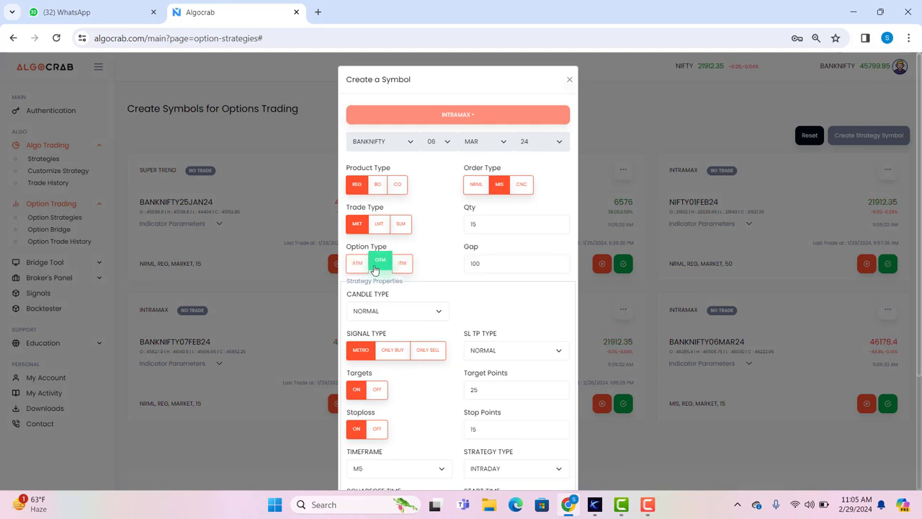
click(357, 263)
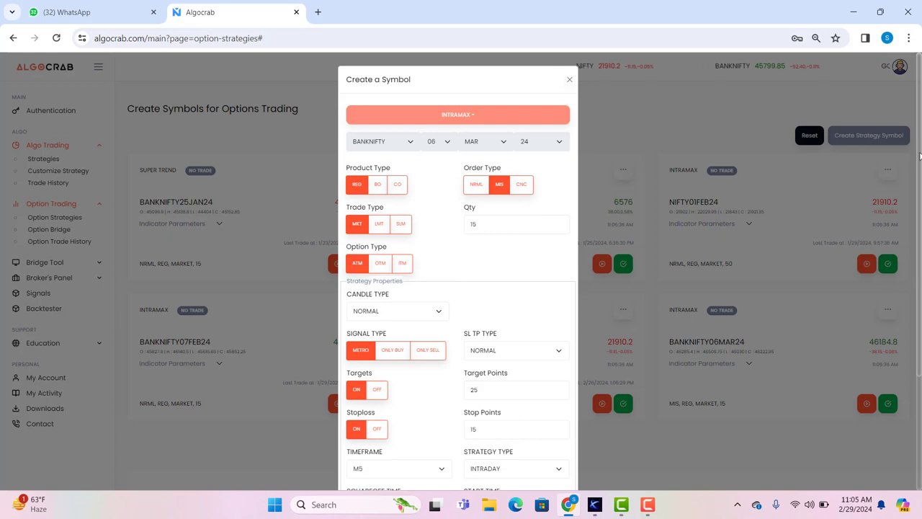
scroll(918, 155, down, 3)
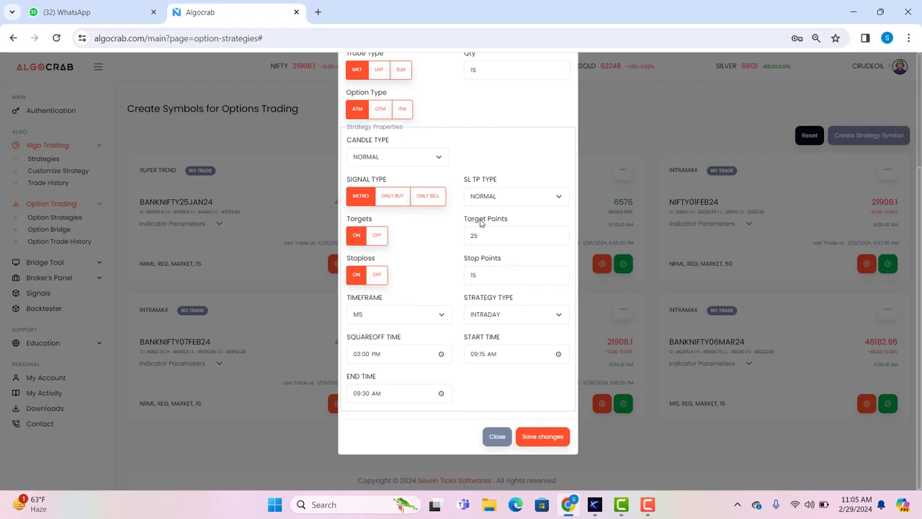
click(495, 434)
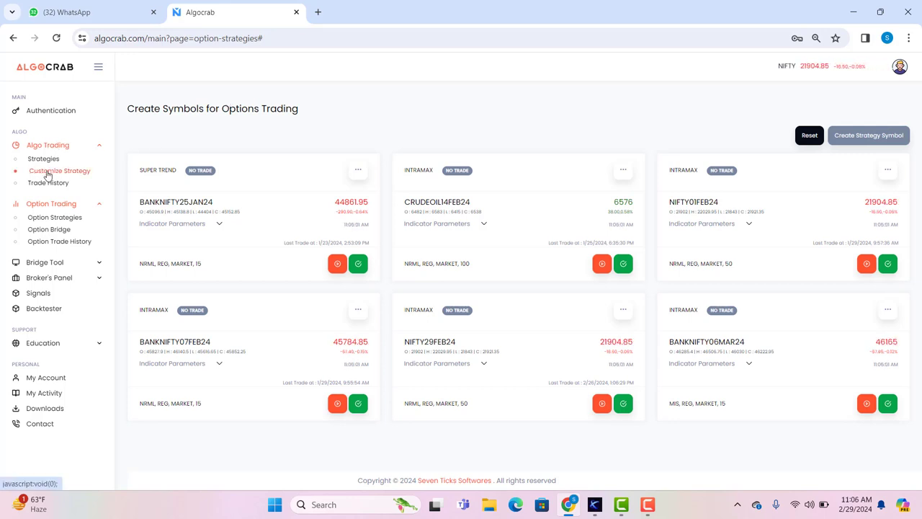
Revisit the custom algo strategies, return to the option strategies, and start the BANKNIFTY06MAR24 strategy.
click(47, 173)
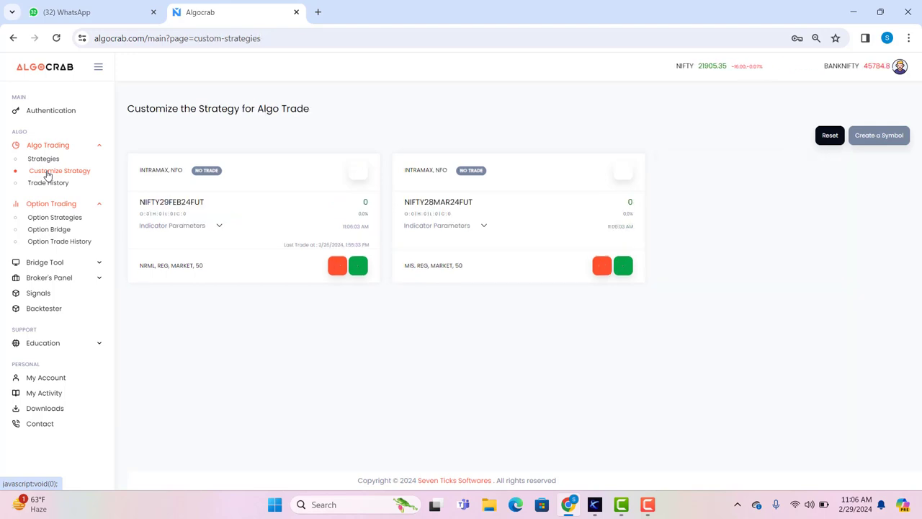
click(57, 218)
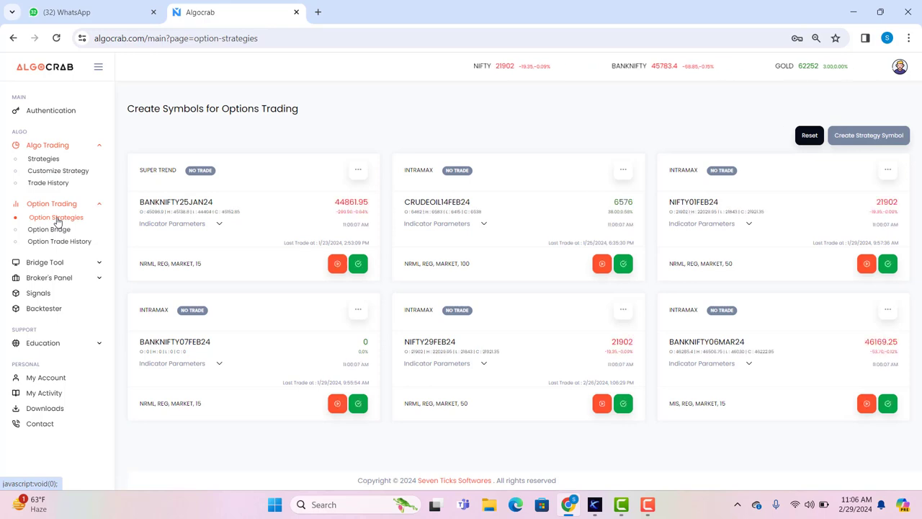
click(867, 402)
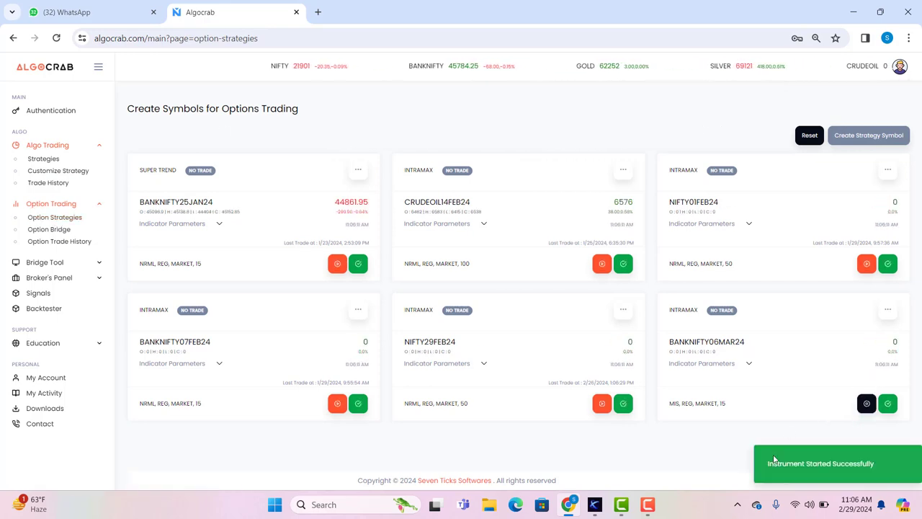